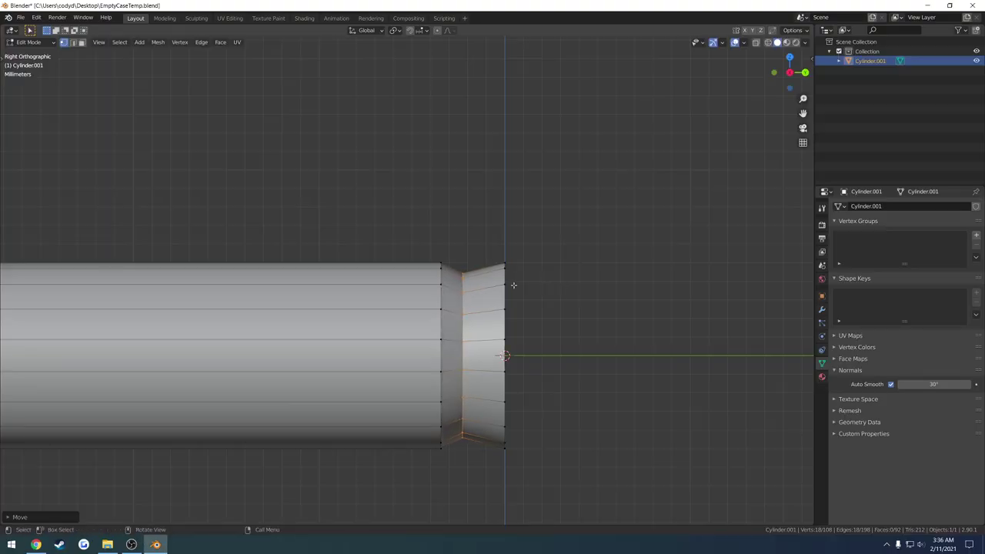
Check the reference photo, then add an edge loop on the end section and move it along Y
{"action": "key", "text": "alt+Tab"}
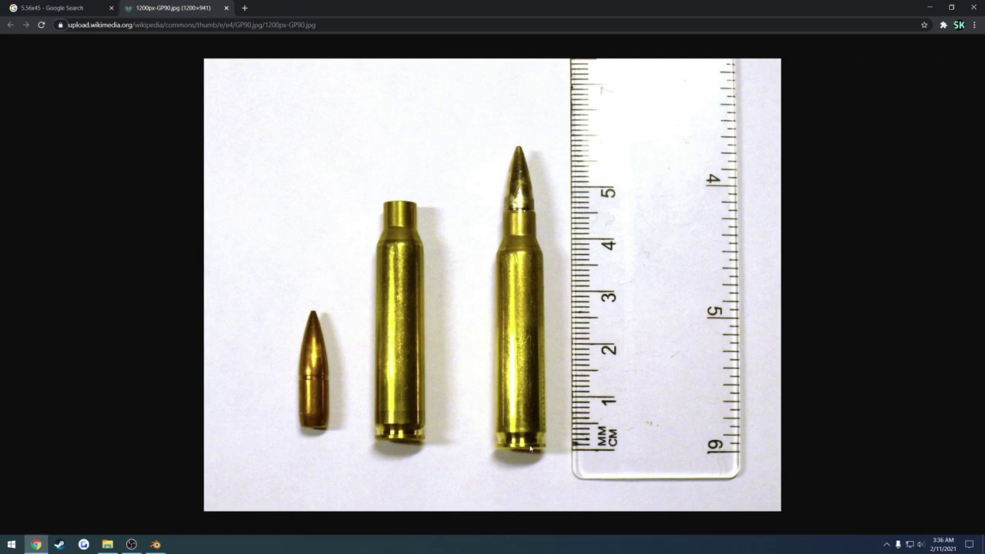
{"action": "key", "text": "alt+Tab"}
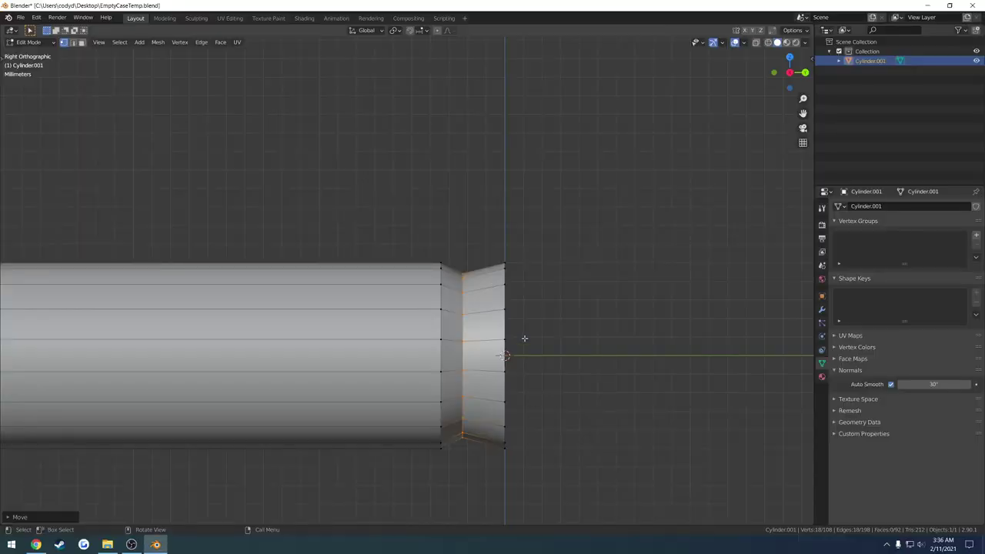
{"action": "key", "text": "ctrl+r"}
{"action": "left_click", "coordinate": [479, 263]}
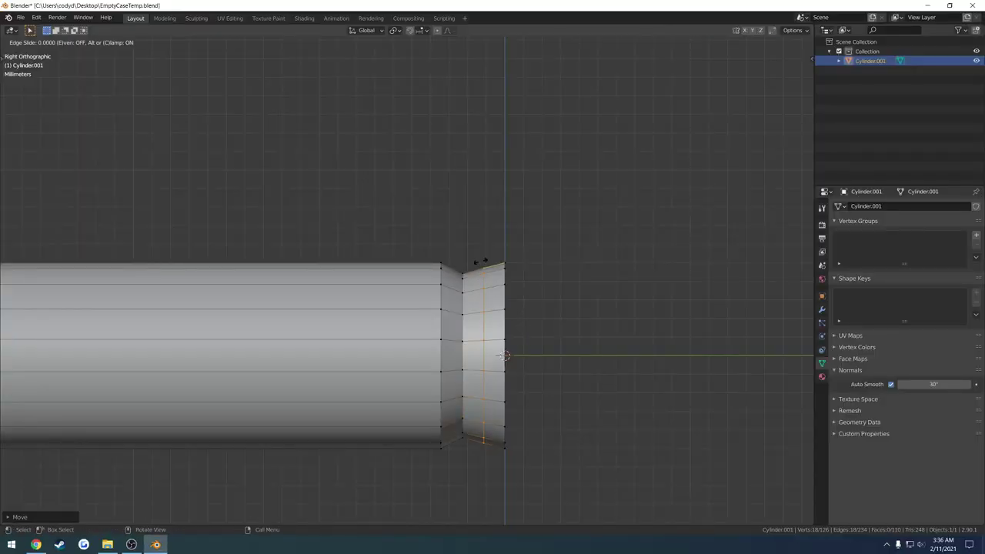
{"action": "left_click", "coordinate": [412, 260]}
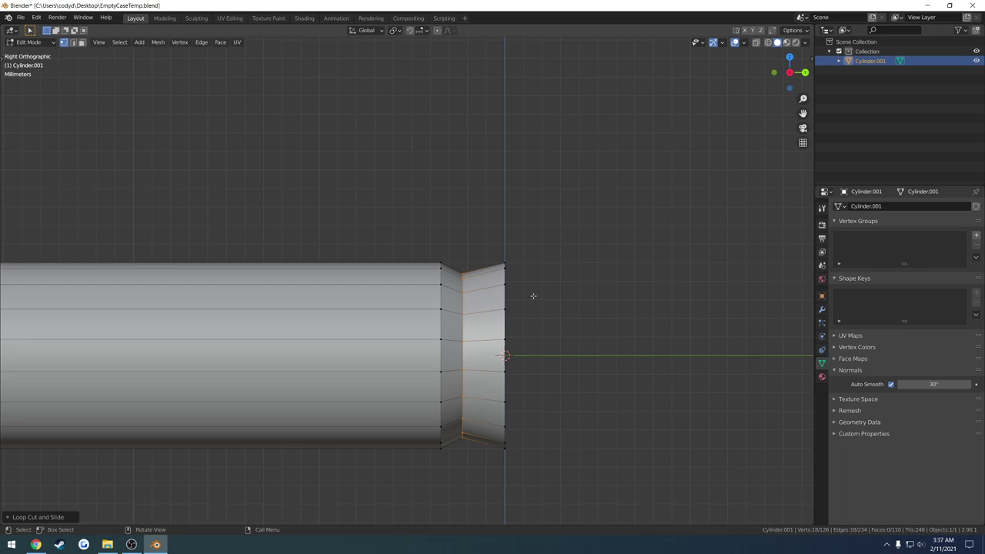
{"action": "key", "text": "g"}
{"action": "key", "text": "y"}
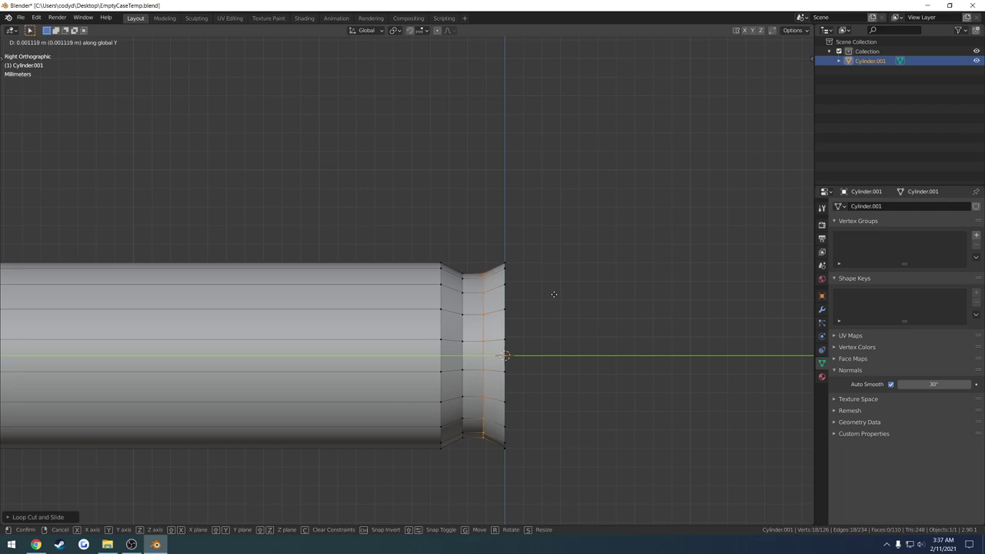
{"action": "left_click", "coordinate": [549, 293]}
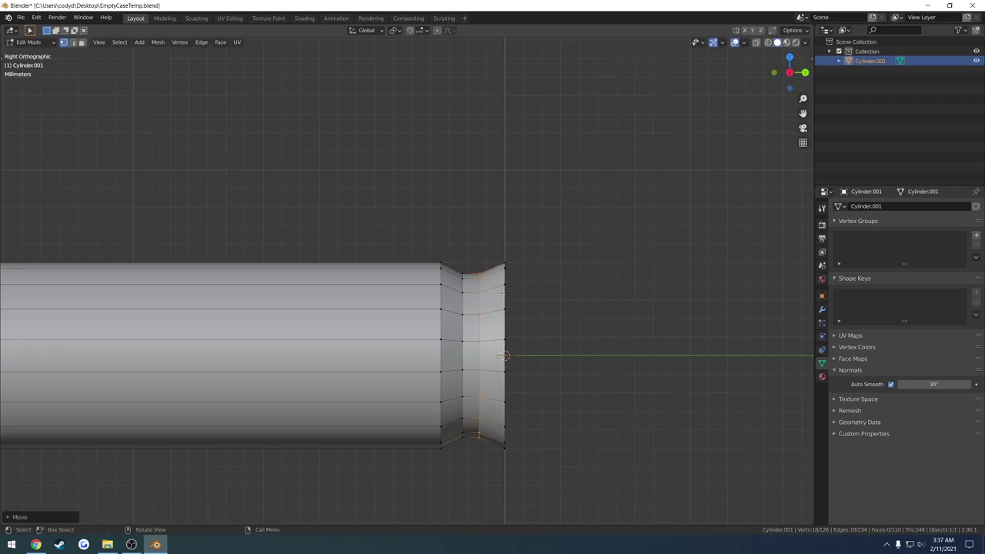
Add a second edge loop near the cylinder's end and move it along Y to form the rim
{"action": "key", "text": "ctrl+r"}
{"action": "left_click", "coordinate": [498, 263]}
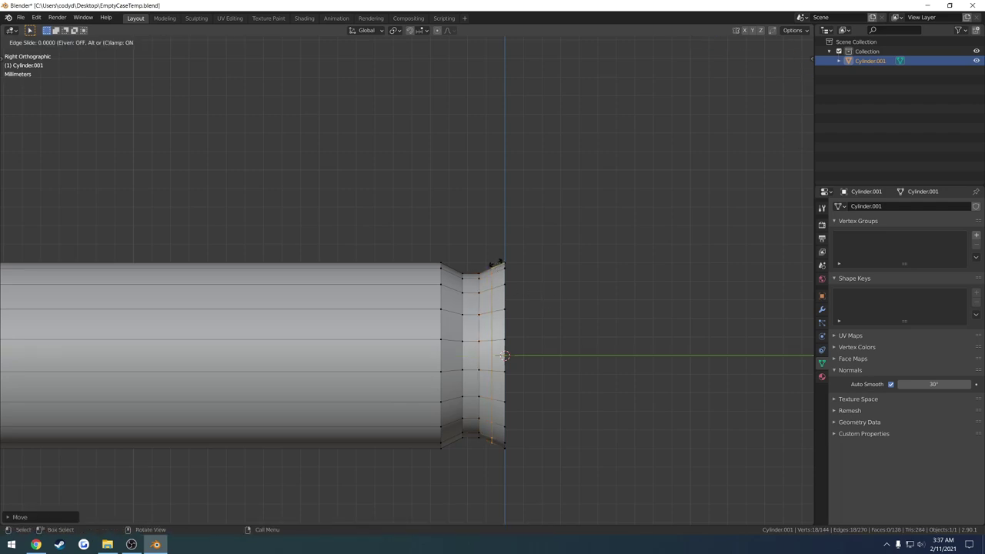
{"action": "left_click", "coordinate": [555, 257]}
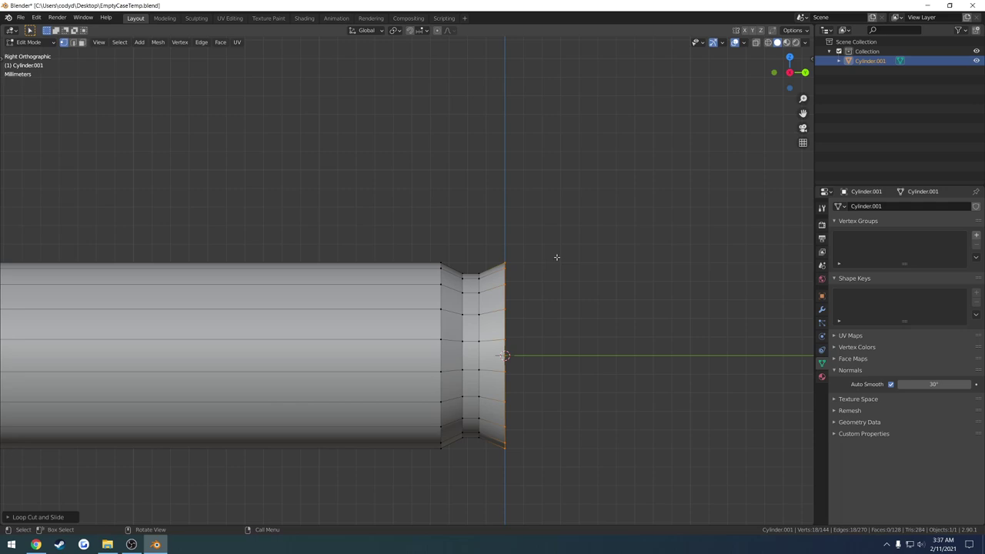
{"action": "key", "text": "g"}
{"action": "key", "text": "y"}
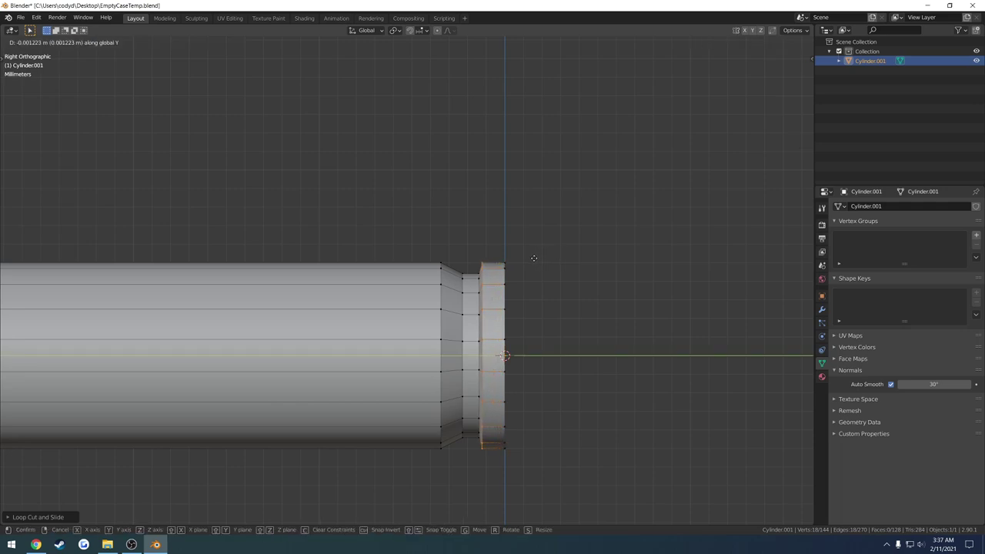
{"action": "left_click", "coordinate": [533, 258]}
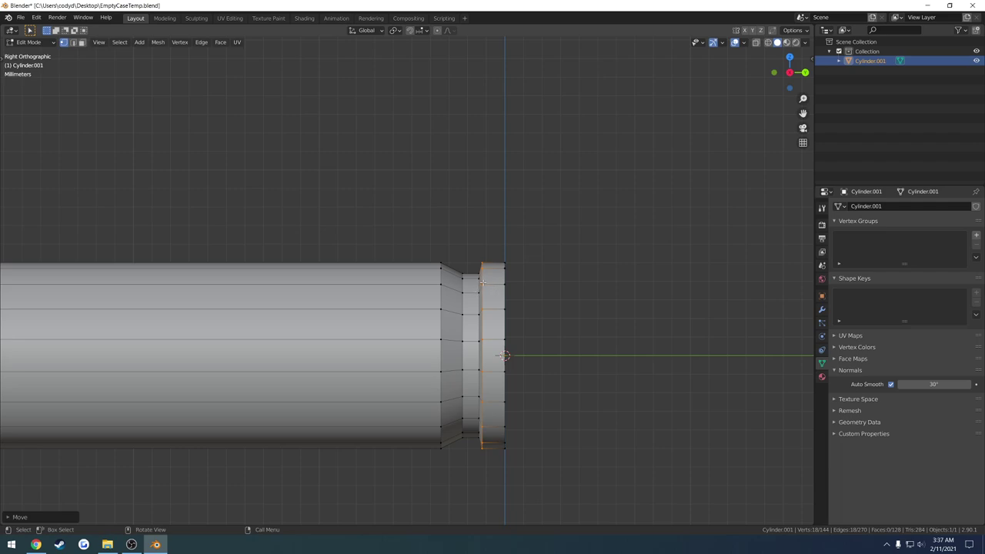
Set snapping to Vertex and view the rim in perspective
{"action": "left_click", "coordinate": [422, 30]}
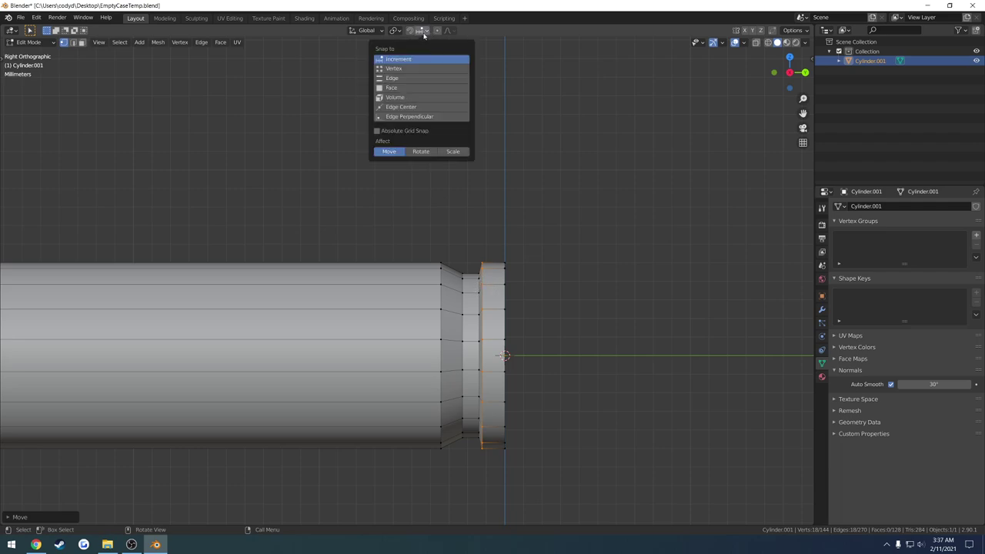
{"action": "left_click", "coordinate": [393, 69]}
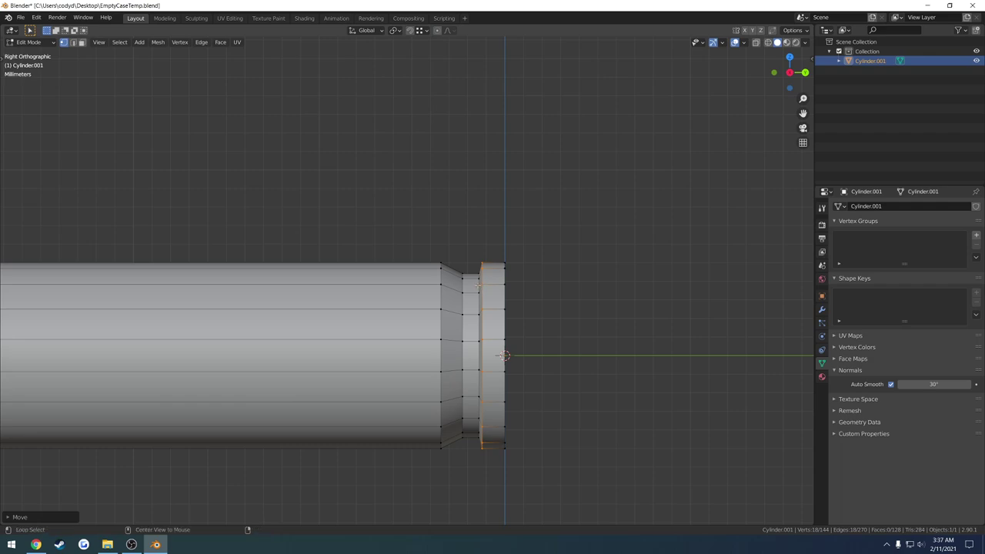
{"action": "scroll", "coordinate": [478, 290], "scroll_direction": "up", "scroll_amount": 1}
{"action": "mouse_move", "coordinate": [478, 289]}
{"action": "middle_mouse_down"}
{"action": "mouse_move", "coordinate": [564, 321]}
{"action": "mouse_move", "coordinate": [496, 314]}
{"action": "mouse_move", "coordinate": [486, 285]}
{"action": "middle_mouse_up"}
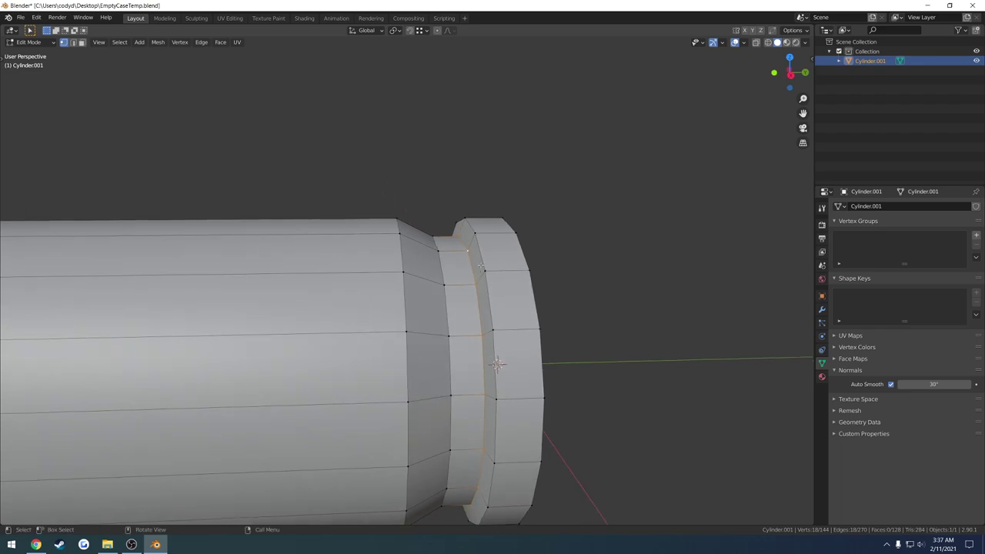
Move the rim edge loop along Y with snapping to its adjusted position
{"action": "key", "text": "g"}
{"action": "key", "text": "y"}
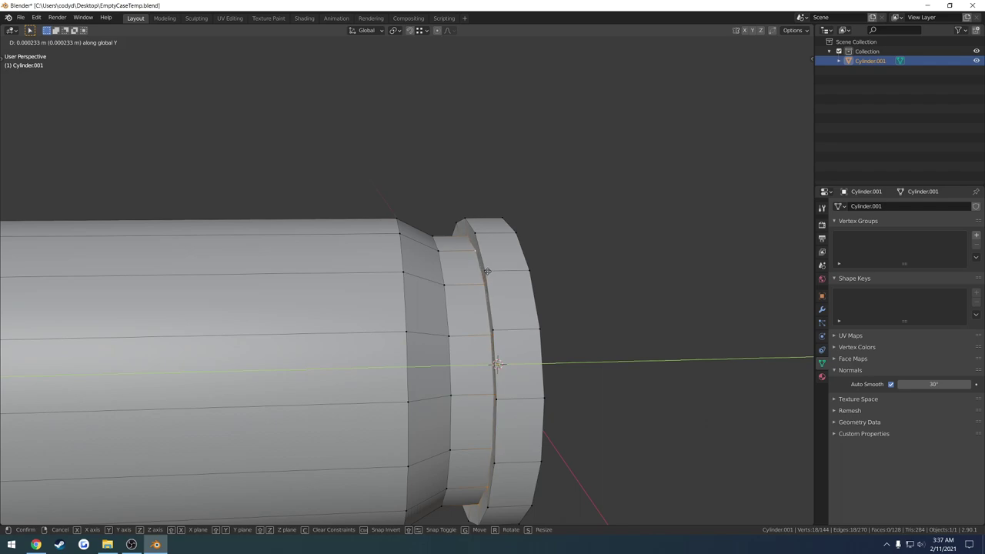
{"action": "key", "text": "ctrl"}
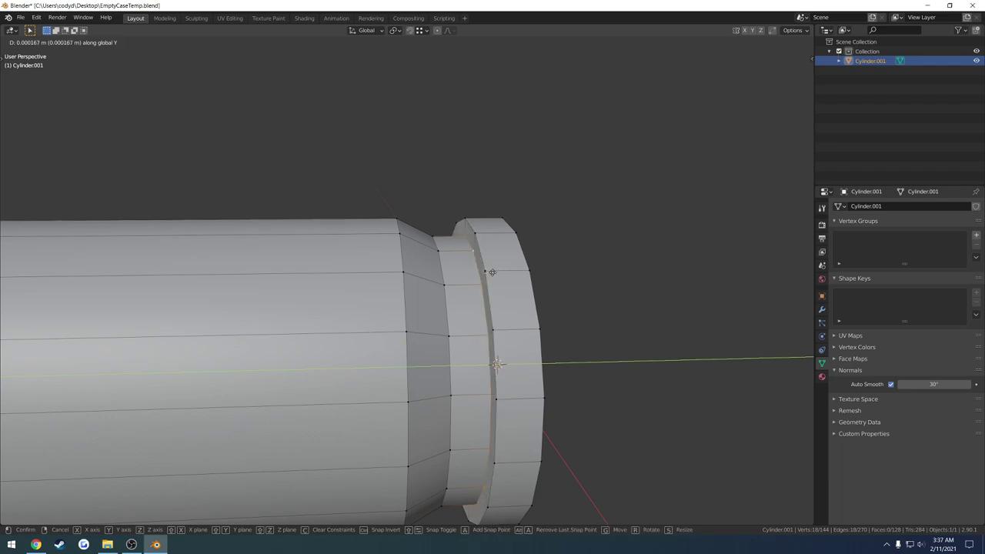
{"action": "left_click", "coordinate": [492, 273]}
{"action": "middle_click_drag", "start_coordinate": [492, 272], "coordinate": [487, 275]}
Compare the case with the reference photo, return to Object Mode, and save EmptyCaseTemp.blend
{"action": "key", "text": "alt+Tab"}
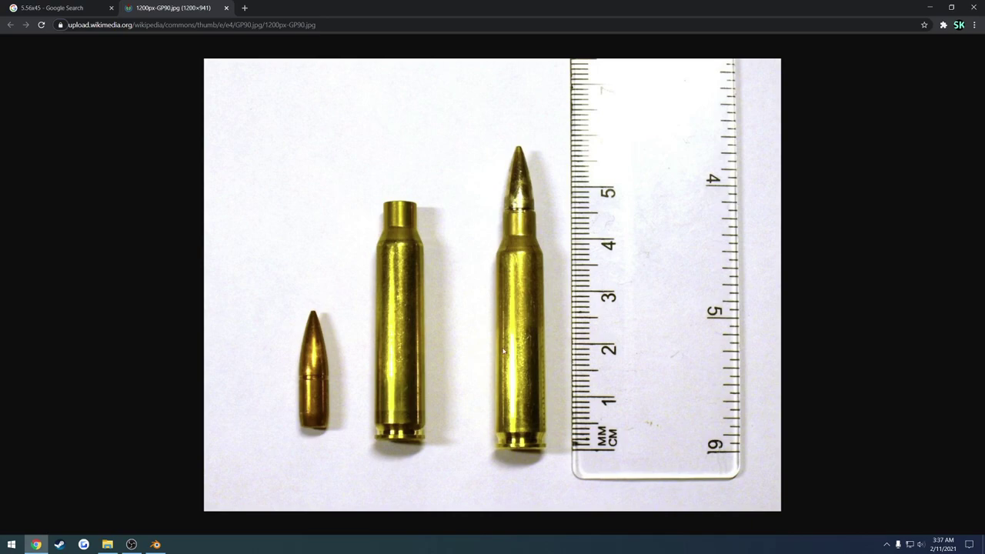
{"action": "key", "text": "alt+Tab"}
{"action": "middle_click_drag", "start_coordinate": [492, 358], "coordinate": [562, 324]}
{"action": "key", "text": "Tab"}
{"action": "scroll", "coordinate": [504, 322], "scroll_direction": "down", "scroll_amount": 4}
{"action": "key", "text": "ctrl+s"}
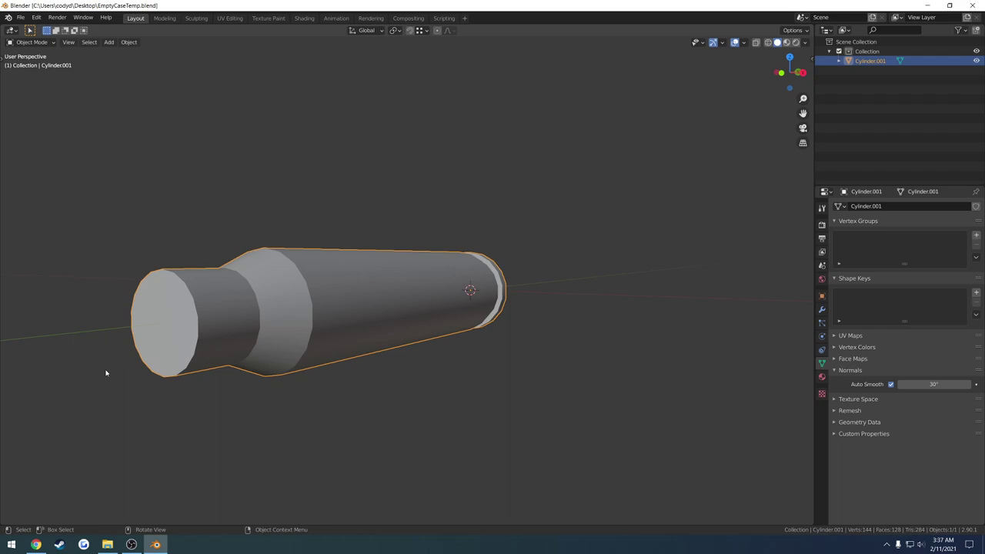
Select the case mouth's end face and inset it to leave a thin wall
{"action": "middle_click_drag", "start_coordinate": [107, 373], "coordinate": [386, 301]}
{"action": "key", "text": "Tab"}
{"action": "key", "text": "3"}
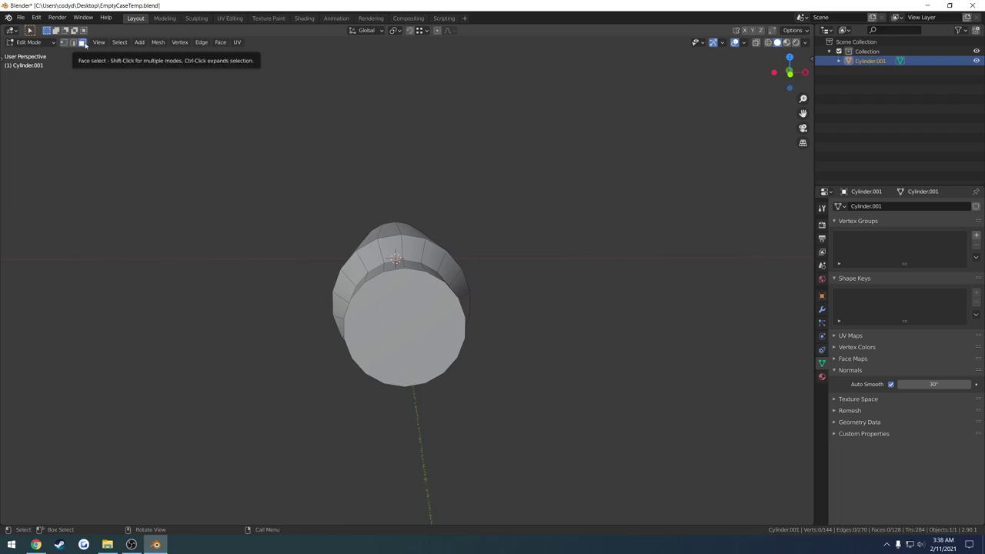
{"action": "left_click", "coordinate": [394, 305]}
{"action": "scroll", "coordinate": [473, 314], "scroll_direction": "up", "scroll_amount": 2}
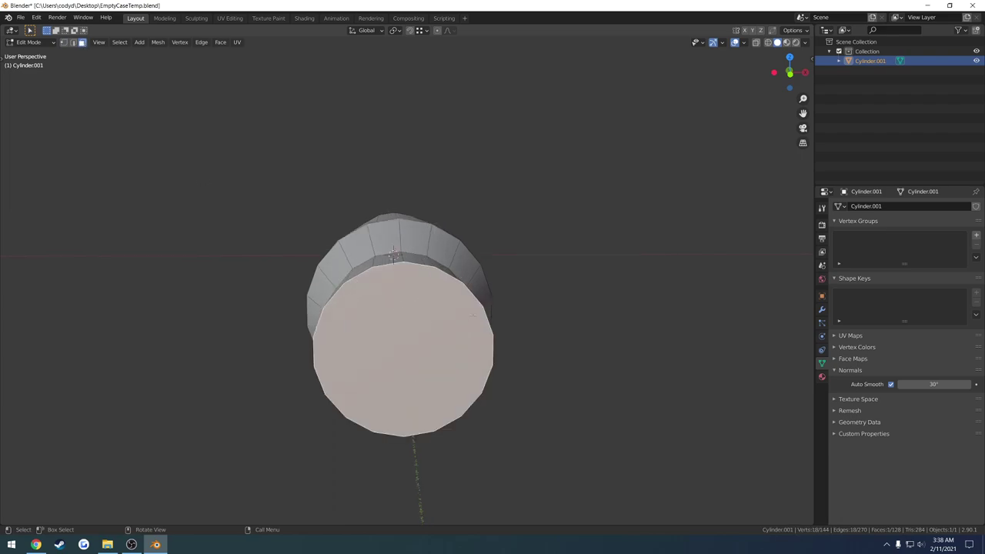
{"action": "key", "text": "i"}
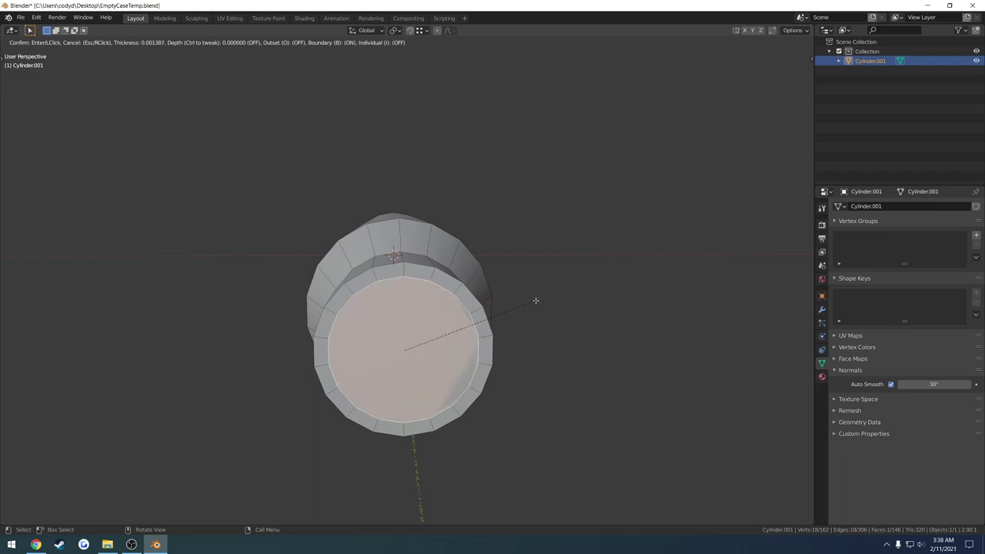
{"action": "left_click", "coordinate": [536, 300]}
Push the inset face deep into the body along Y to form the bore
{"action": "middle_click_drag", "start_coordinate": [521, 306], "coordinate": [482, 300]}
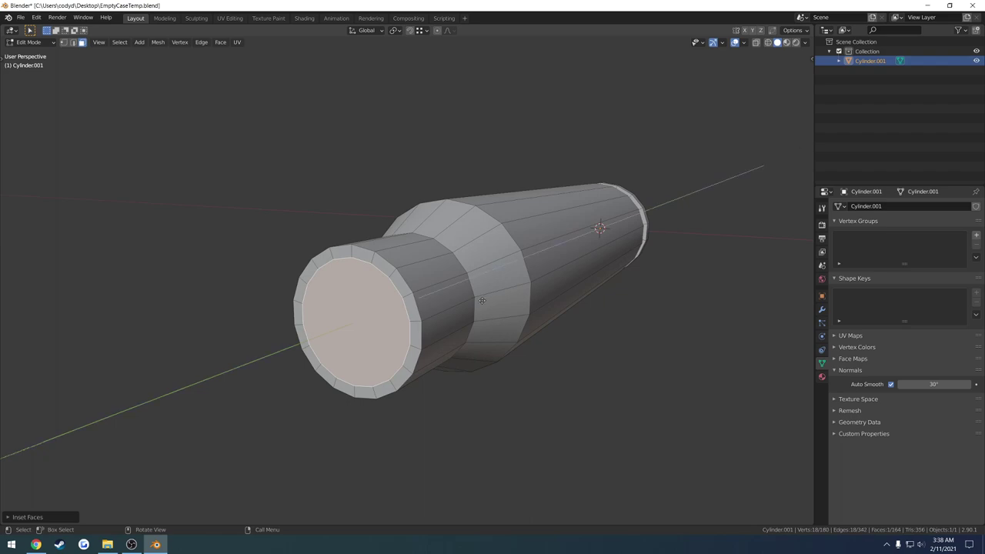
{"action": "key", "text": "g"}
{"action": "key", "text": "y"}
{"action": "key", "text": "y"}
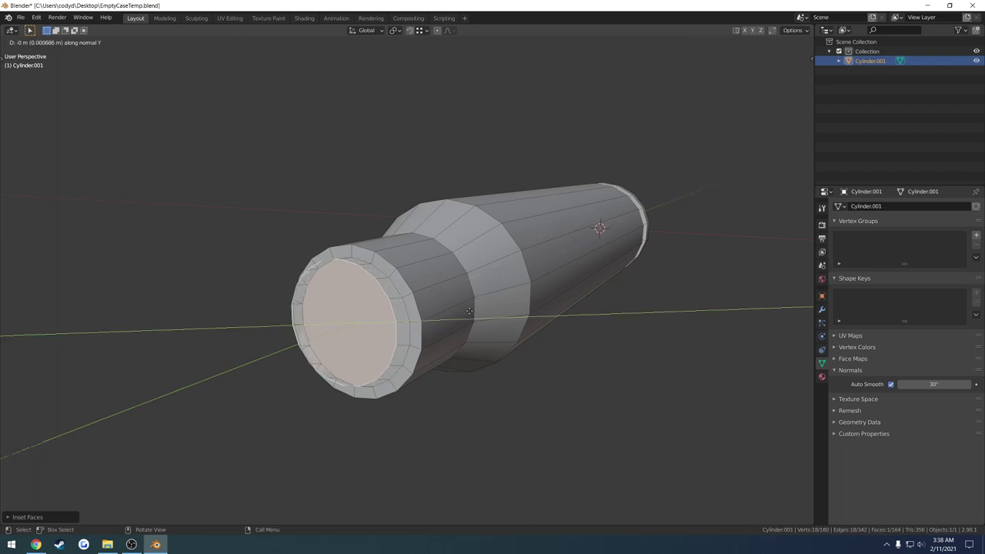
{"action": "key", "text": "y"}
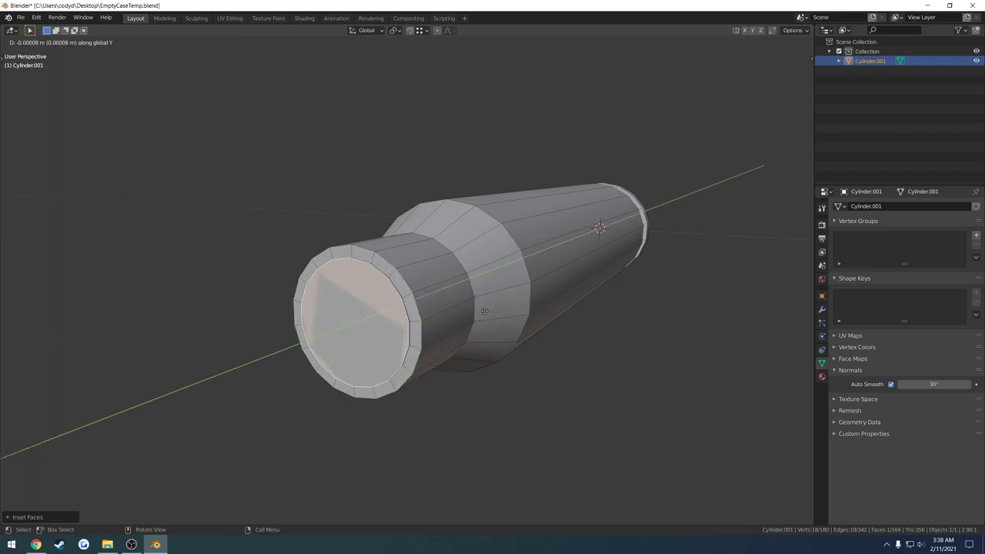
{"action": "key", "text": "y"}
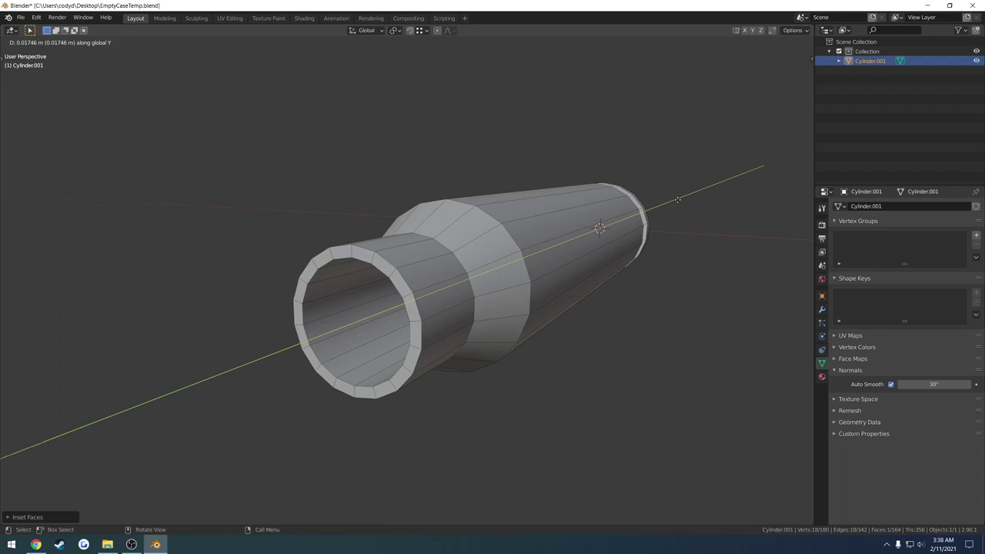
{"action": "left_click", "coordinate": [649, 217]}
{"action": "mouse_move", "coordinate": [649, 218]}
{"action": "middle_mouse_down"}
{"action": "mouse_move", "coordinate": [586, 256]}
{"action": "mouse_move", "coordinate": [534, 271]}
{"action": "middle_mouse_up"}
In wireframe side view, move the bore's floor along Y to sit near the shoulder
{"action": "key", "text": "KP_3"}
{"action": "key", "text": "z"}
{"action": "left_click", "coordinate": [425, 292]}
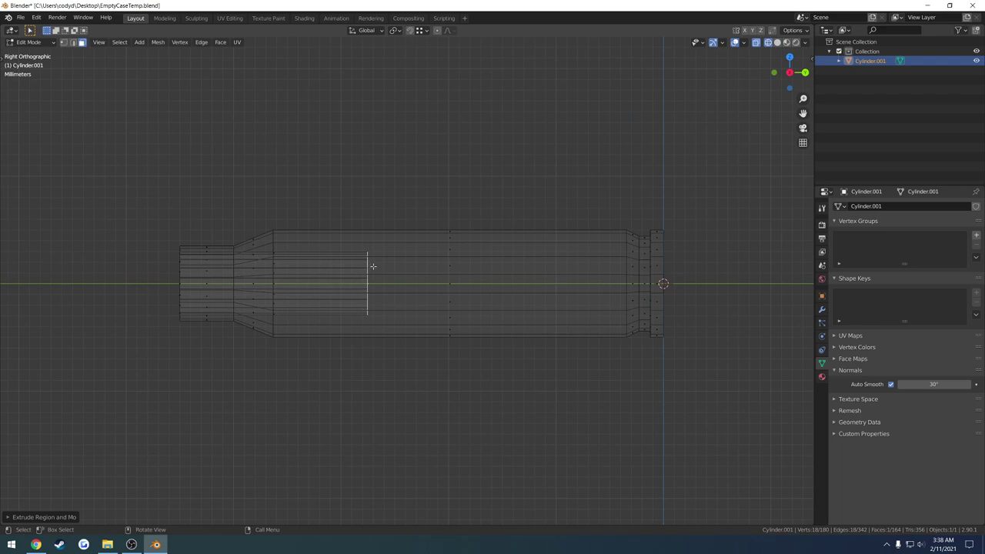
{"action": "middle_click_drag", "start_coordinate": [307, 261], "coordinate": [409, 294], "text": "shift"}
{"action": "scroll", "coordinate": [473, 300], "scroll_direction": "up", "scroll_amount": 3}
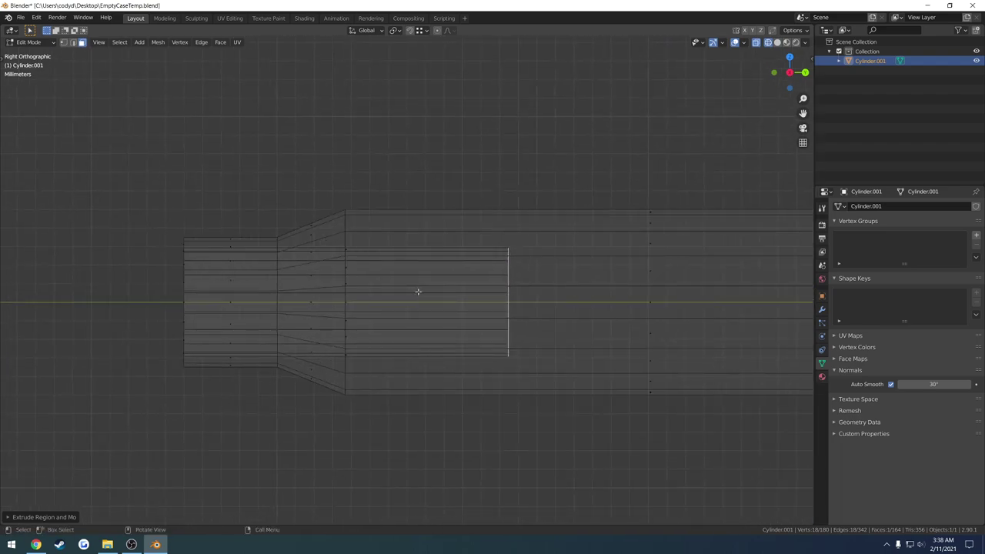
{"action": "scroll", "coordinate": [418, 290], "scroll_direction": "down", "scroll_amount": 3}
{"action": "middle_click_drag", "start_coordinate": [501, 295], "coordinate": [362, 299], "text": "shift"}
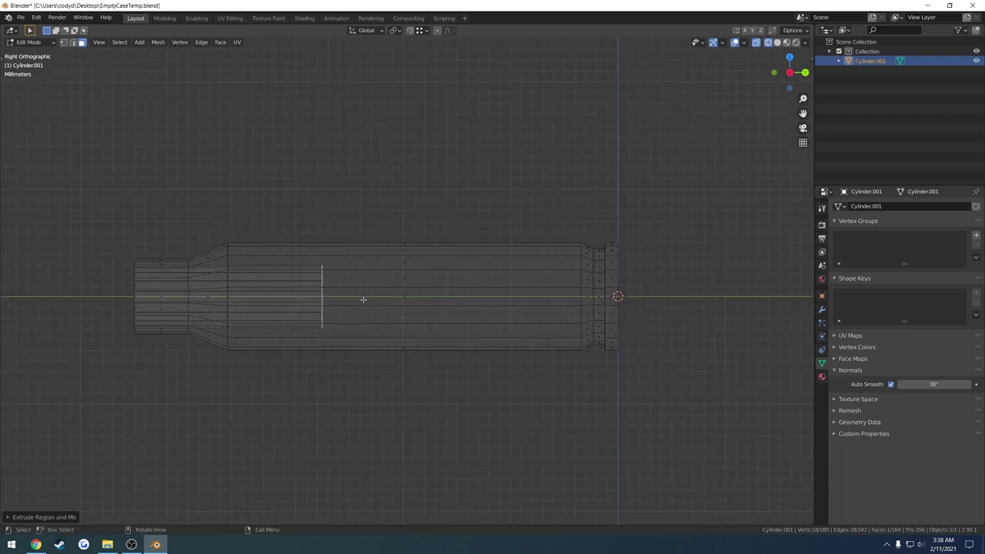
{"action": "key", "text": "g"}
{"action": "key", "text": "y"}
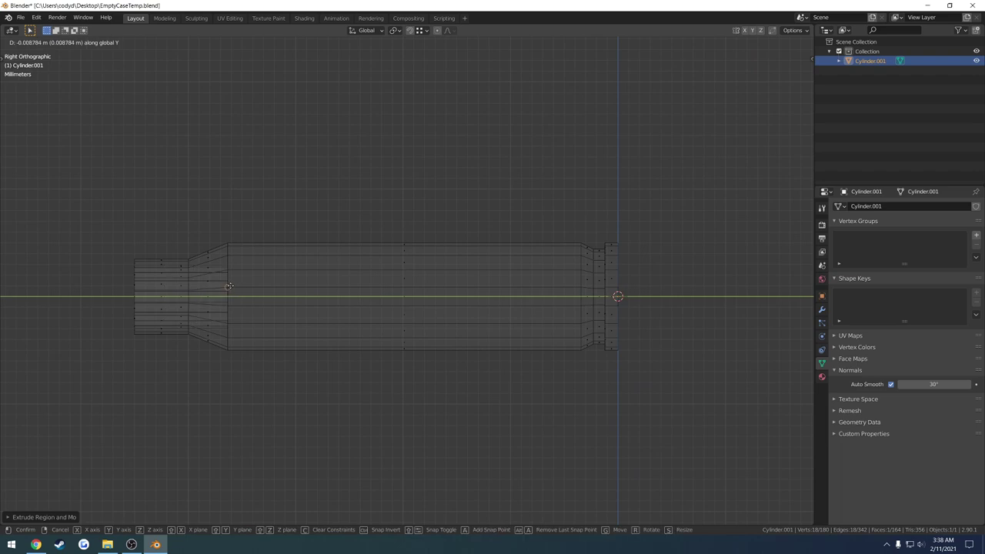
{"action": "left_click", "coordinate": [231, 286]}
Return to solid shading and save the cartridge file
{"action": "middle_click_drag", "start_coordinate": [231, 286], "coordinate": [401, 303]}
{"action": "key", "text": "shift+z"}
{"action": "middle_click_drag", "start_coordinate": [517, 301], "coordinate": [493, 306]}
{"action": "key", "text": "ctrl+s"}
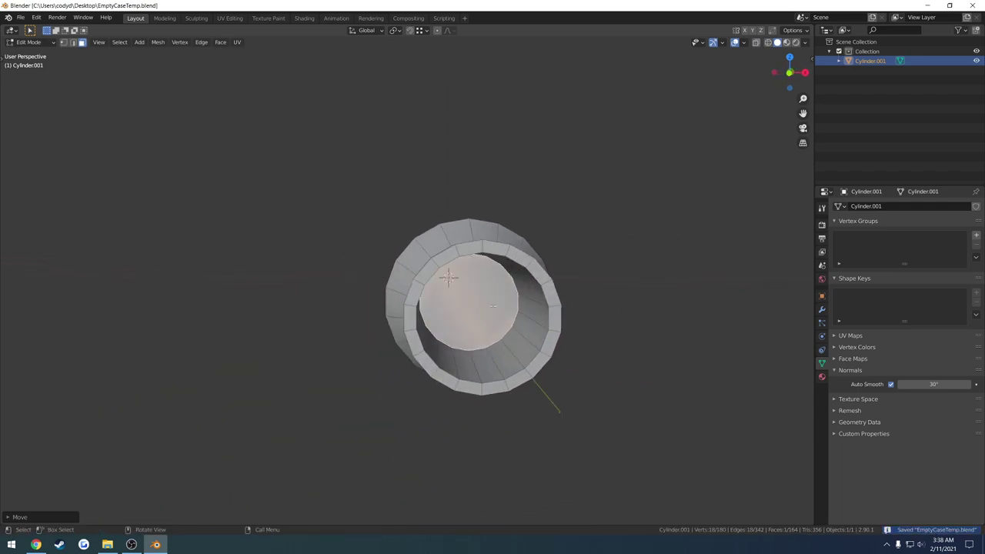
Inspect the hollow end and return to Object Mode
{"action": "mouse_move", "coordinate": [592, 316]}
{"action": "middle_mouse_down"}
{"action": "mouse_move", "coordinate": [580, 321]}
{"action": "mouse_move", "coordinate": [588, 313]}
{"action": "middle_mouse_up"}
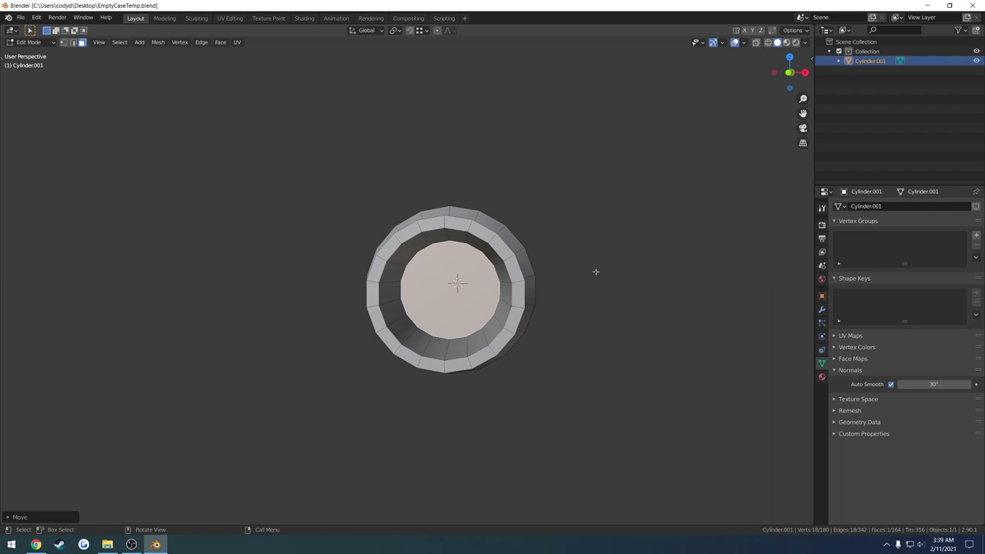
{"action": "middle_click_drag", "start_coordinate": [596, 272], "coordinate": [281, 255]}
{"action": "key", "text": "Tab"}
{"action": "middle_click_drag", "start_coordinate": [345, 254], "coordinate": [360, 251]}
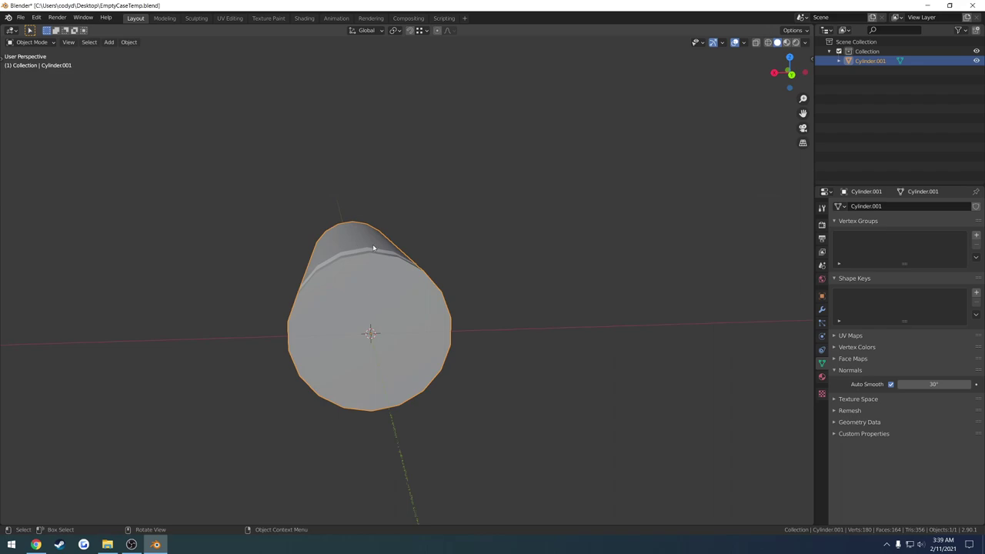
Put Cylinder.001 into Edit Mode from the mode pie and view its open, thin-walled bore
{"action": "key", "text": "ctrl+Tab"}
{"action": "left_click", "coordinate": [488, 246]}
{"action": "middle_click_drag", "start_coordinate": [488, 246], "coordinate": [393, 290]}
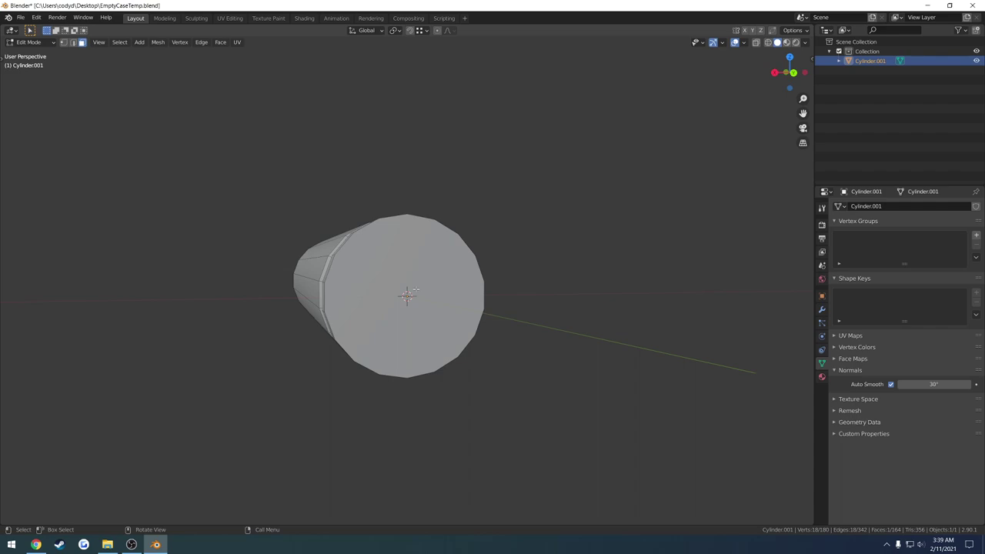
{"action": "middle_click_drag", "start_coordinate": [417, 289], "coordinate": [550, 288]}
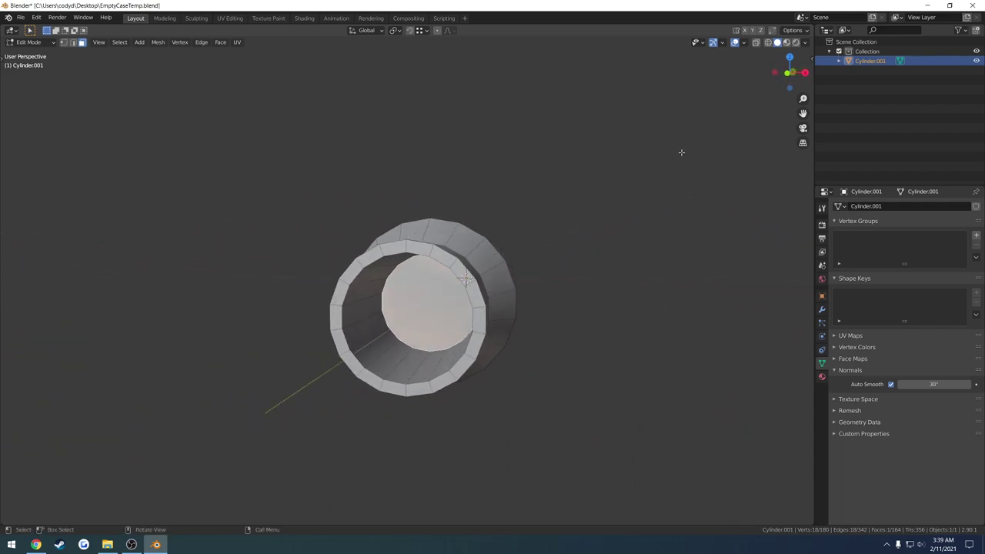
Rename Cylinder.001 to 'EmptyCase_low', save, and switch to the UV Editing workspace
{"action": "double_click", "coordinate": [872, 61]}
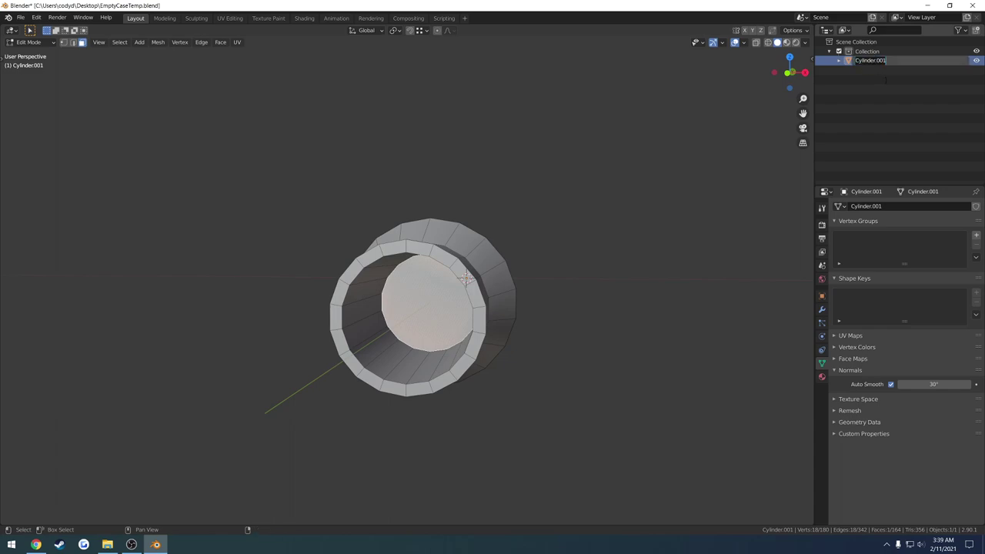
{"action": "type", "text": "EmptyCase_low"}
{"action": "key", "text": "Return"}
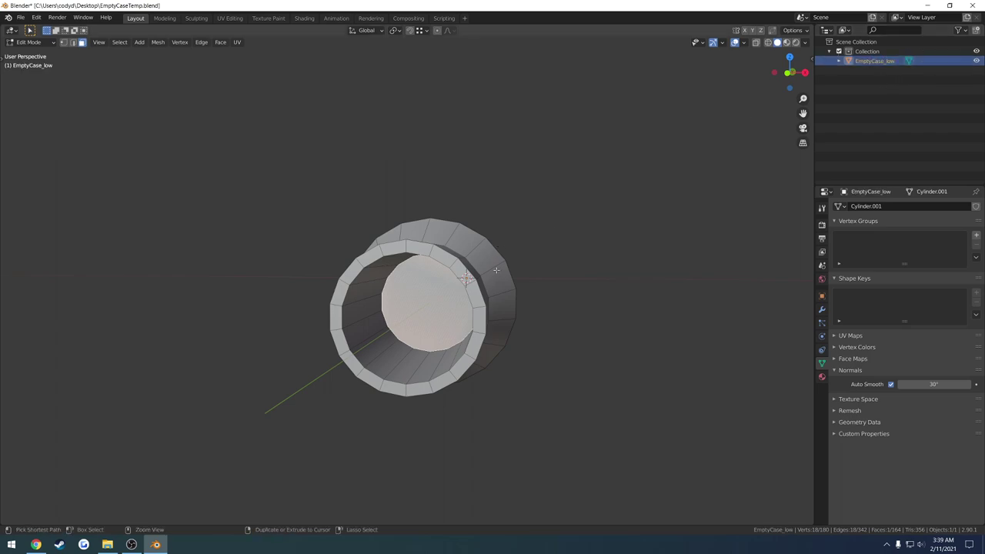
{"action": "key", "text": "ctrl+s"}
{"action": "middle_click_drag", "start_coordinate": [657, 183], "coordinate": [686, 186]}
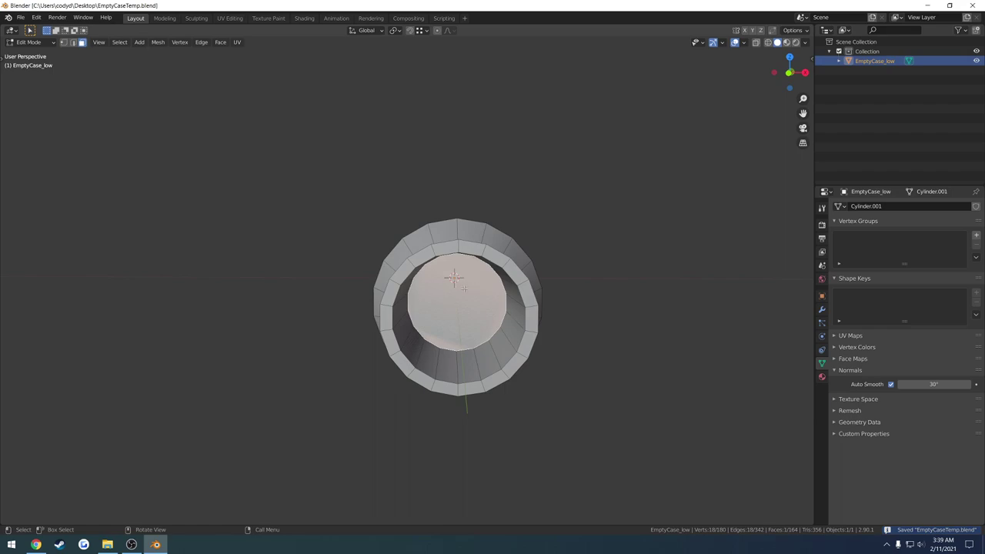
{"action": "mouse_move", "coordinate": [464, 288]}
{"action": "middle_mouse_down"}
{"action": "mouse_move", "coordinate": [633, 290]}
{"action": "mouse_move", "coordinate": [460, 279]}
{"action": "middle_mouse_up"}
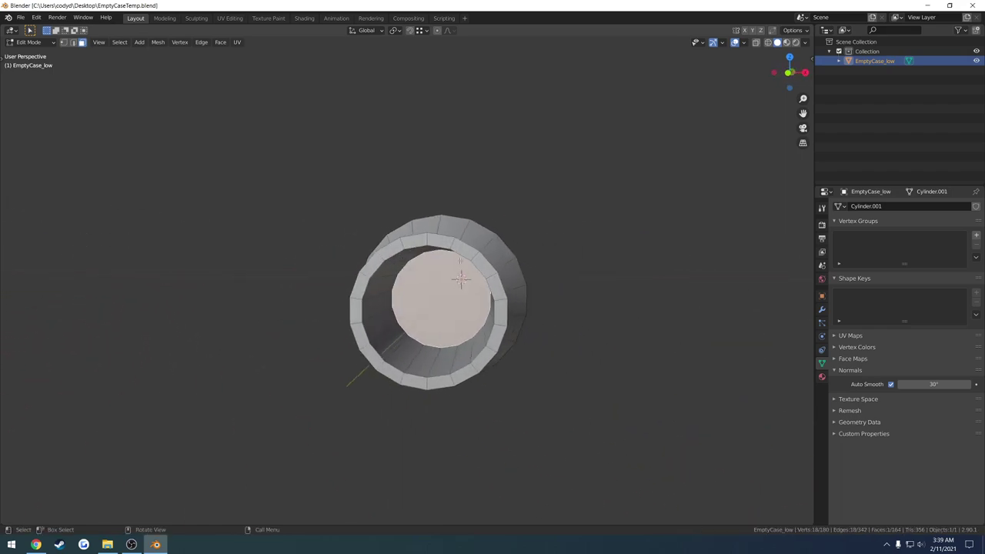
{"action": "left_click", "coordinate": [230, 20]}
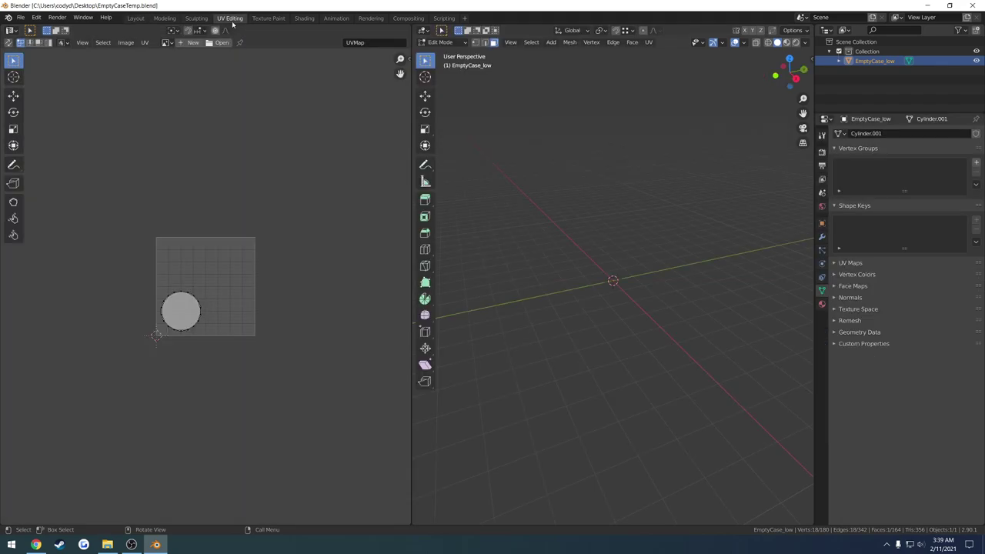
Hide the tool strips in the UV editor and the 3D viewport
{"action": "key", "text": "t"}
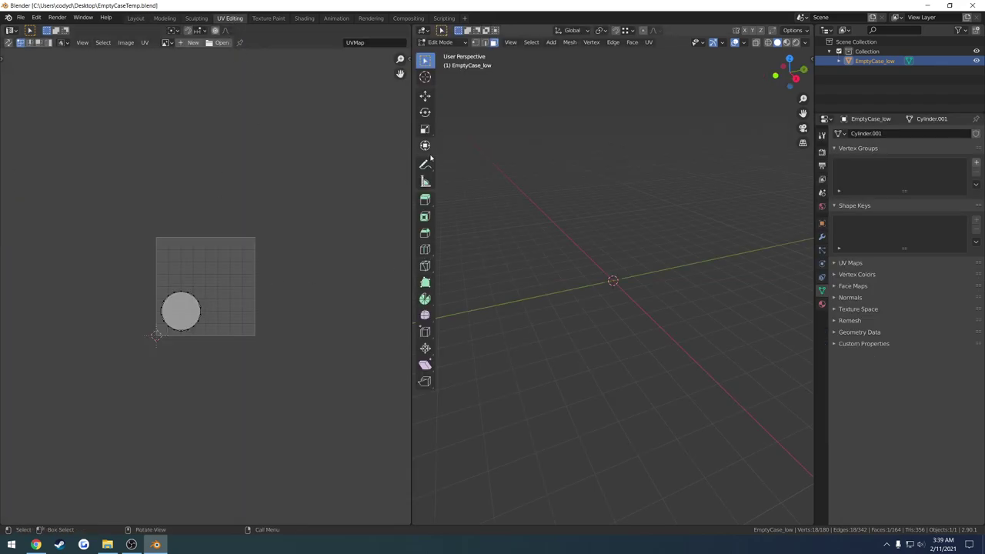
{"action": "scroll", "coordinate": [629, 308], "scroll_direction": "up", "scroll_amount": 10}
{"action": "middle_click_drag", "start_coordinate": [604, 303], "coordinate": [431, 208]}
{"action": "key", "text": "t"}
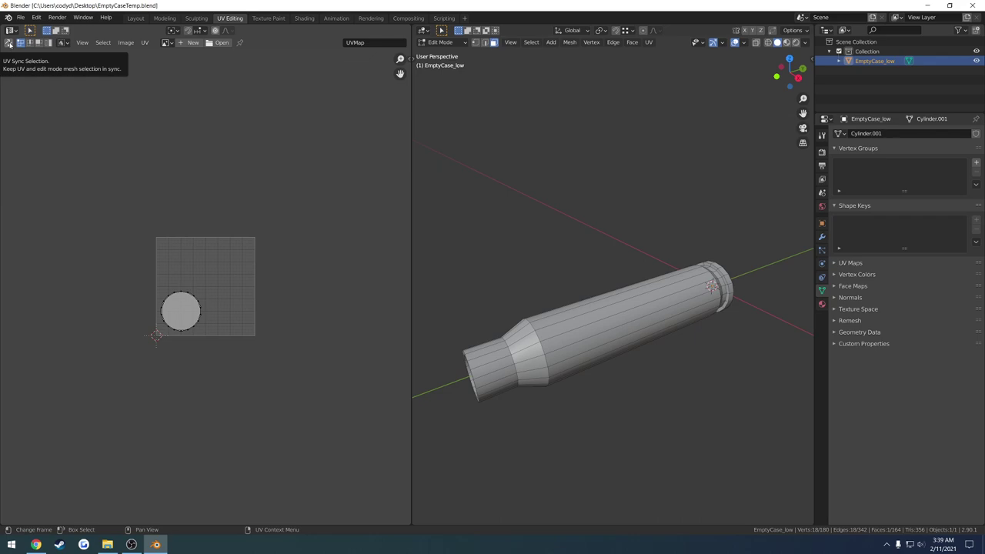
Turn on UV Sync Selection and try selecting faces on the case body
{"action": "left_click", "coordinate": [8, 43]}
{"action": "left_click", "coordinate": [628, 311]}
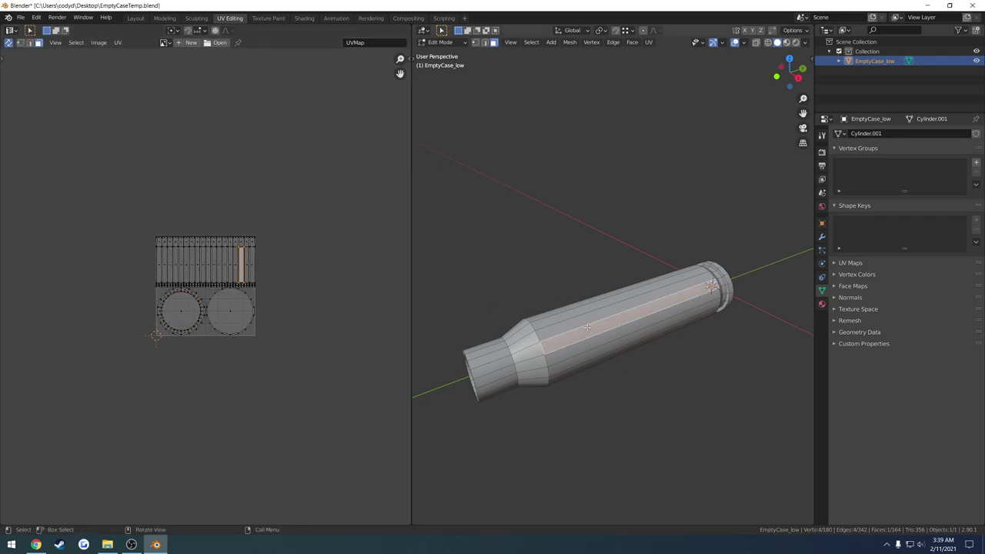
{"action": "left_click_drag", "start_coordinate": [664, 408], "coordinate": [541, 260]}
{"action": "left_click", "coordinate": [616, 357]}
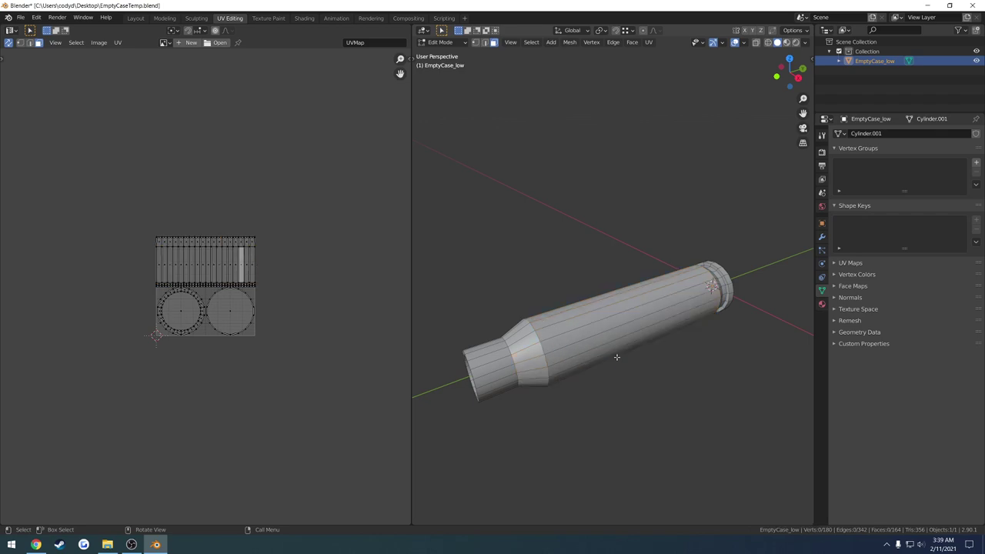
{"action": "middle_click_drag", "start_coordinate": [627, 375], "coordinate": [650, 279]}
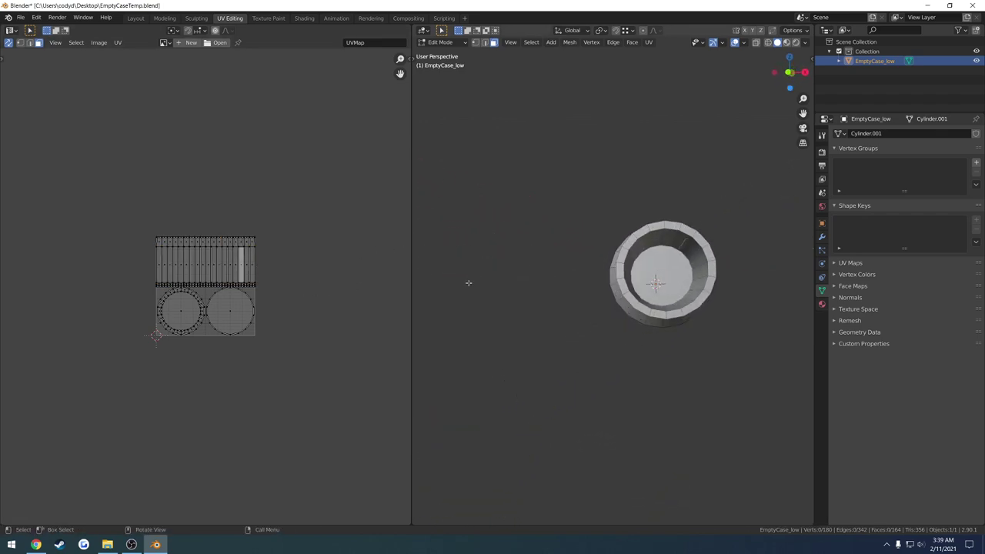
{"action": "middle_click_drag", "start_coordinate": [530, 281], "coordinate": [574, 277]}
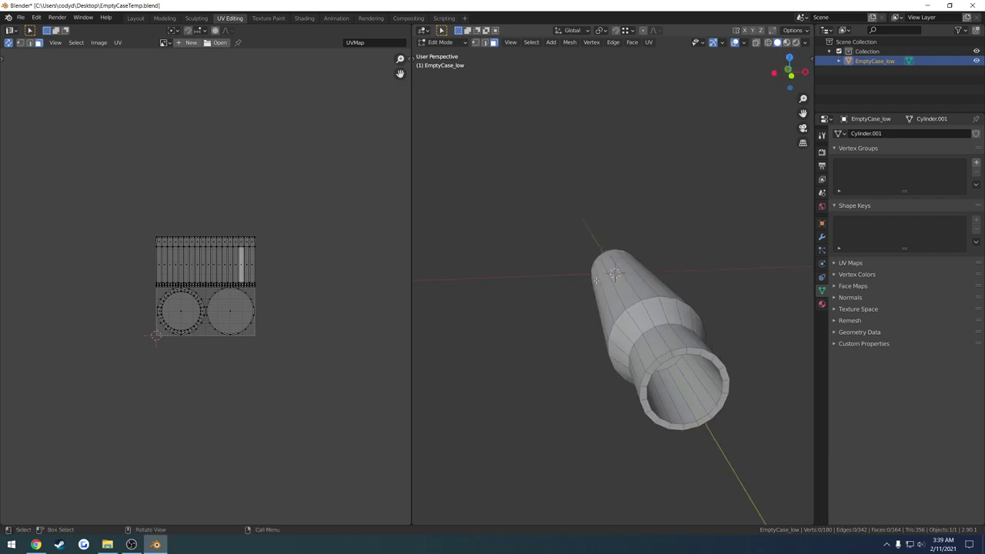
Select all of EmptyCase_low and unwrap it into UV islands
{"action": "key", "text": "a"}
{"action": "key", "text": "u"}
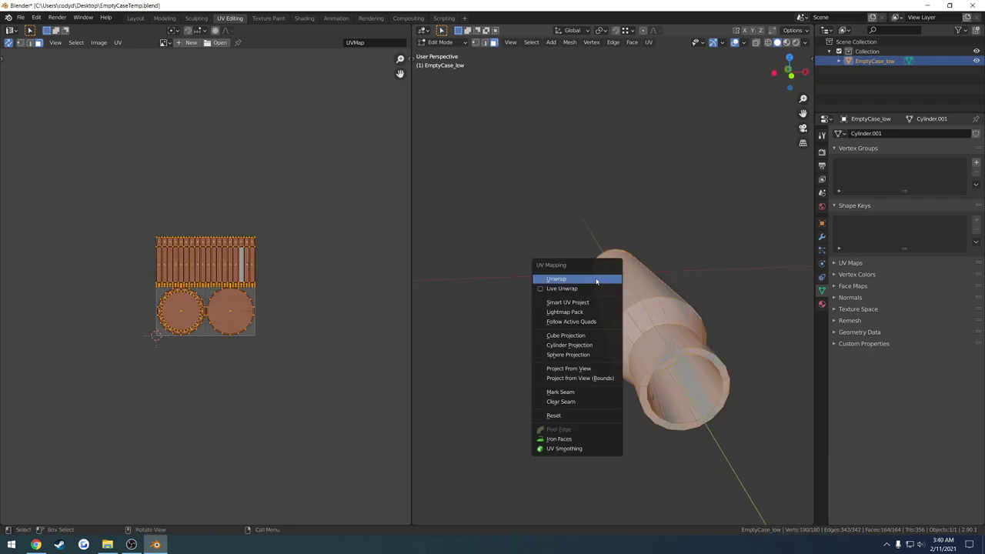
{"action": "left_click", "coordinate": [596, 280]}
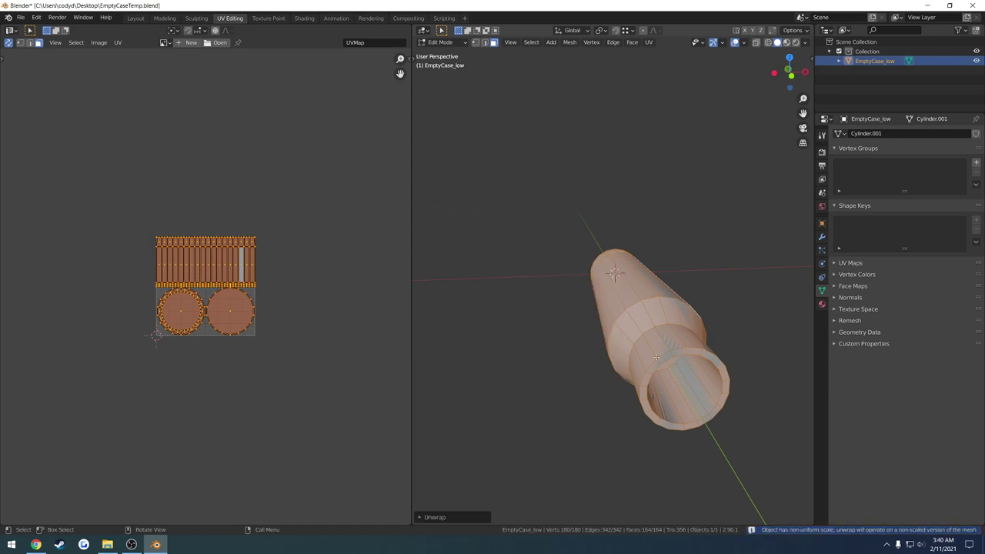
Apply all transforms in Object Mode so the scale reads 1
{"action": "key", "text": "Tab"}
{"action": "key", "text": "n"}
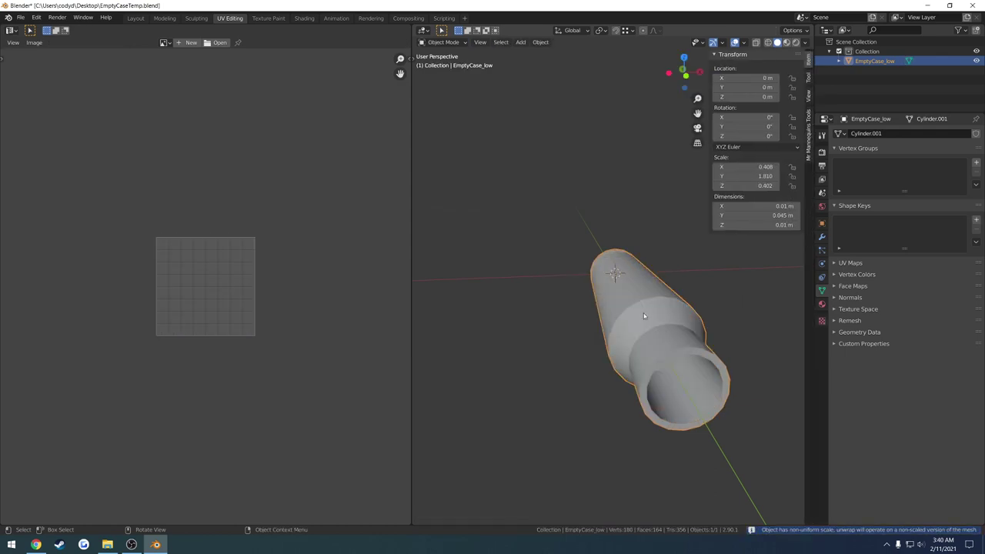
{"action": "key", "text": "ctrl+a"}
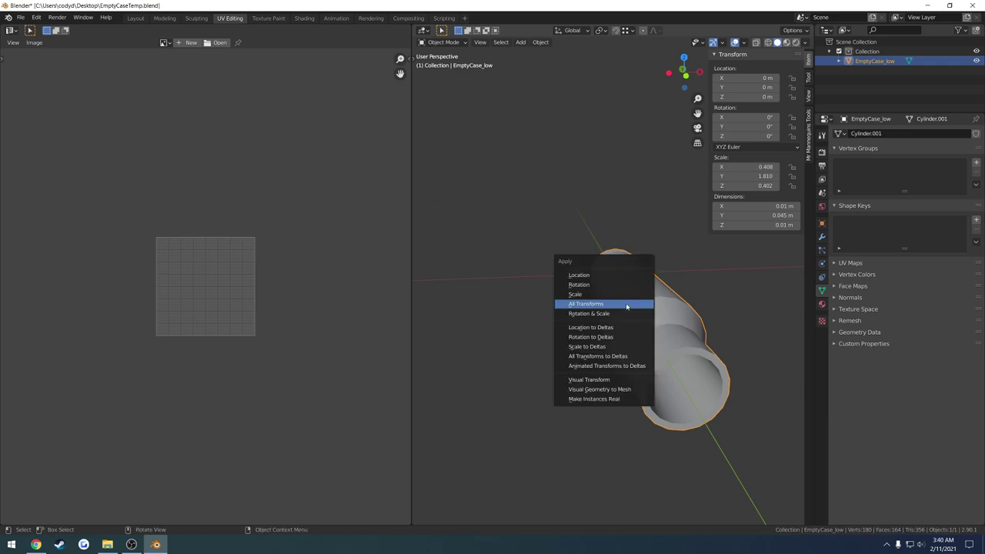
{"action": "left_click", "coordinate": [626, 305]}
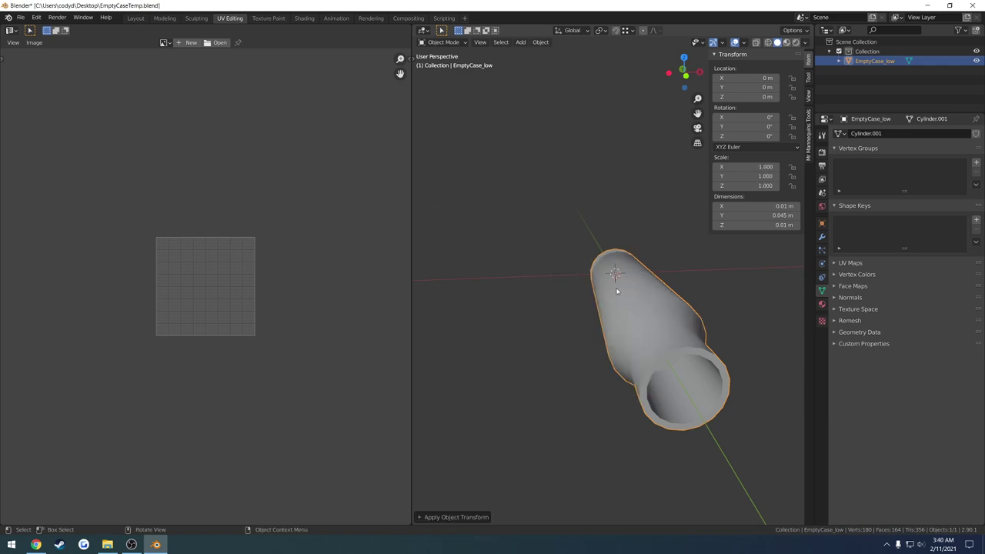
{"action": "key", "text": "n"}
{"action": "key", "text": "Tab"}
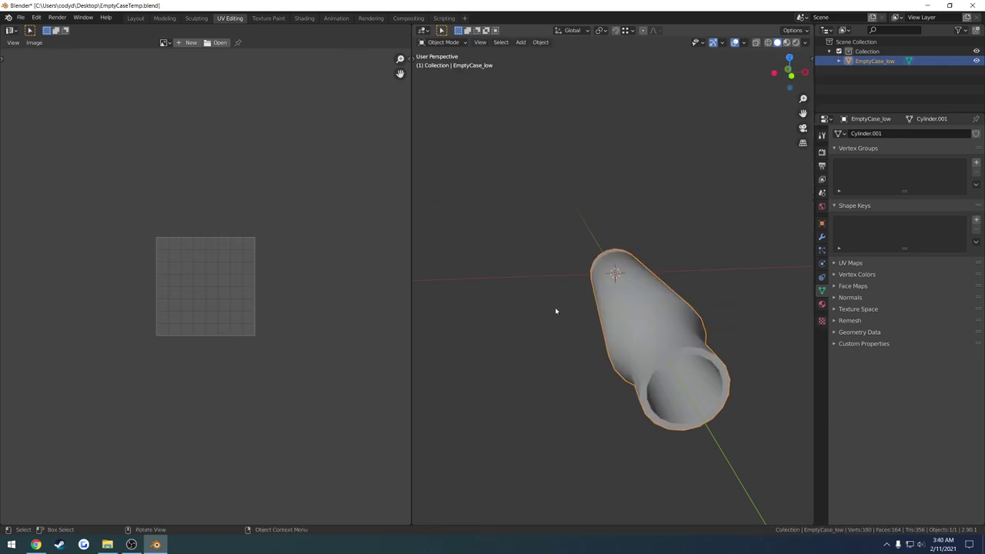
Re-enter Edit Mode in edge select and return to the Layout workspace
{"action": "middle_click_drag", "start_coordinate": [555, 307], "coordinate": [648, 319]}
{"action": "scroll", "coordinate": [636, 327], "scroll_direction": "up", "scroll_amount": 3}
{"action": "key", "text": "Tab"}
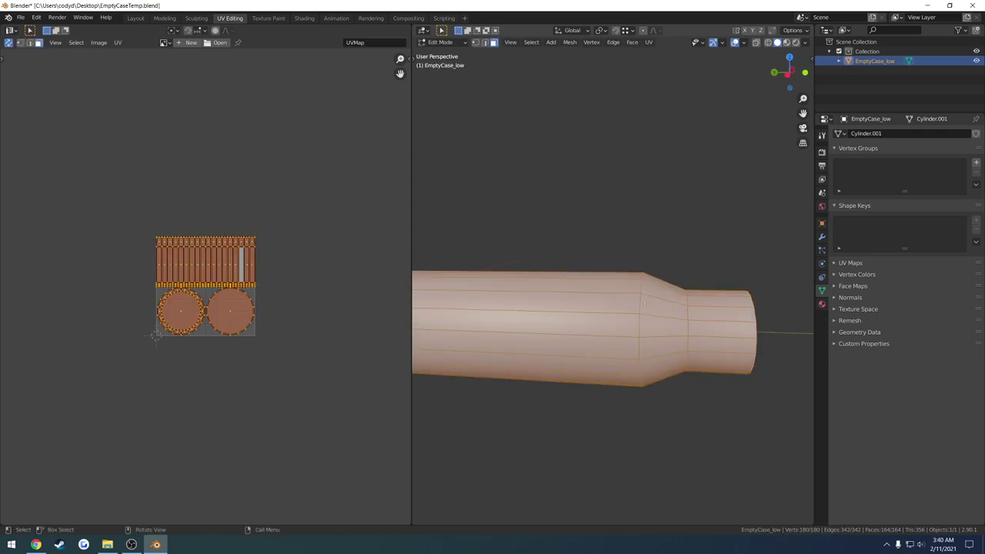
{"action": "key", "text": "2"}
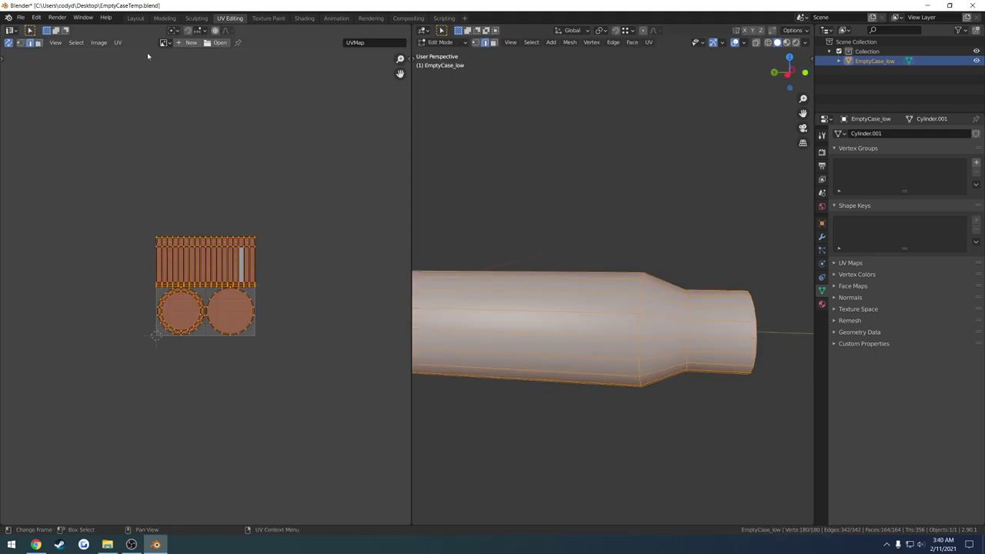
{"action": "left_click", "coordinate": [135, 17]}
{"action": "middle_click_drag", "start_coordinate": [462, 279], "coordinate": [365, 297]}
In Edit Mode, select the shoulder, neck and rim edge loops
{"action": "key", "text": "ctrl+Tab"}
{"action": "left_click", "coordinate": [436, 299]}
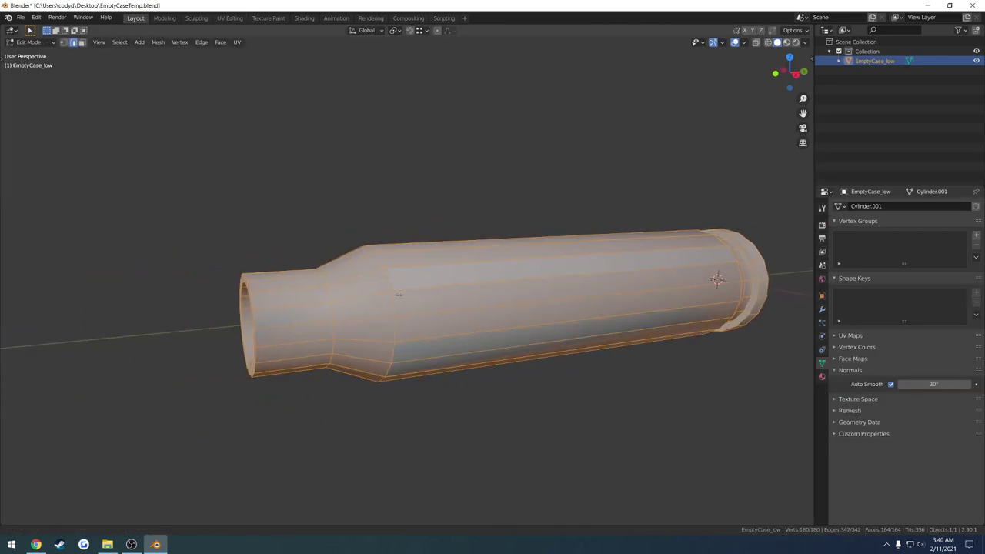
{"action": "key", "text": "alt+a"}
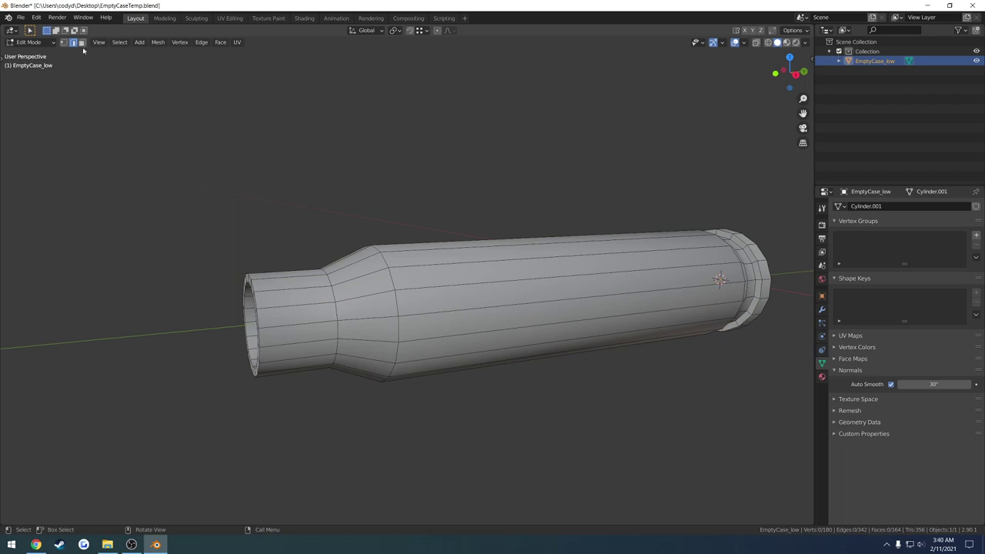
{"action": "left_click", "coordinate": [386, 281], "text": "alt"}
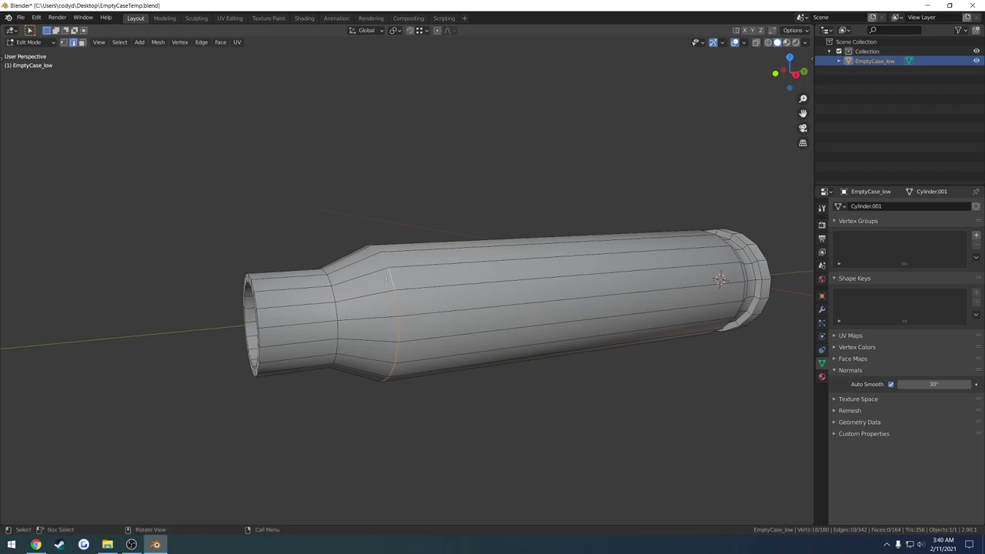
{"action": "left_click", "coordinate": [332, 291], "text": "alt+shift"}
{"action": "middle_click_drag", "start_coordinate": [332, 291], "coordinate": [381, 298]}
{"action": "scroll", "coordinate": [465, 298], "scroll_direction": "down", "scroll_amount": 2}
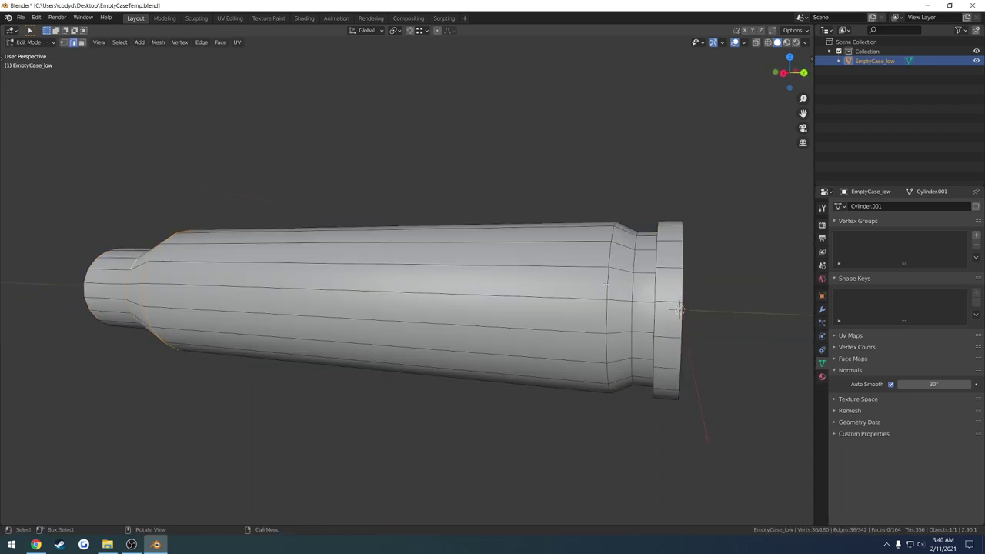
{"action": "left_click", "coordinate": [635, 265], "text": "alt+shift"}
{"action": "middle_click_drag", "start_coordinate": [635, 266], "coordinate": [611, 280]}
Mark the selected shoulder, neck and rim loops as sharp
{"action": "key", "text": "ctrl+Tab"}
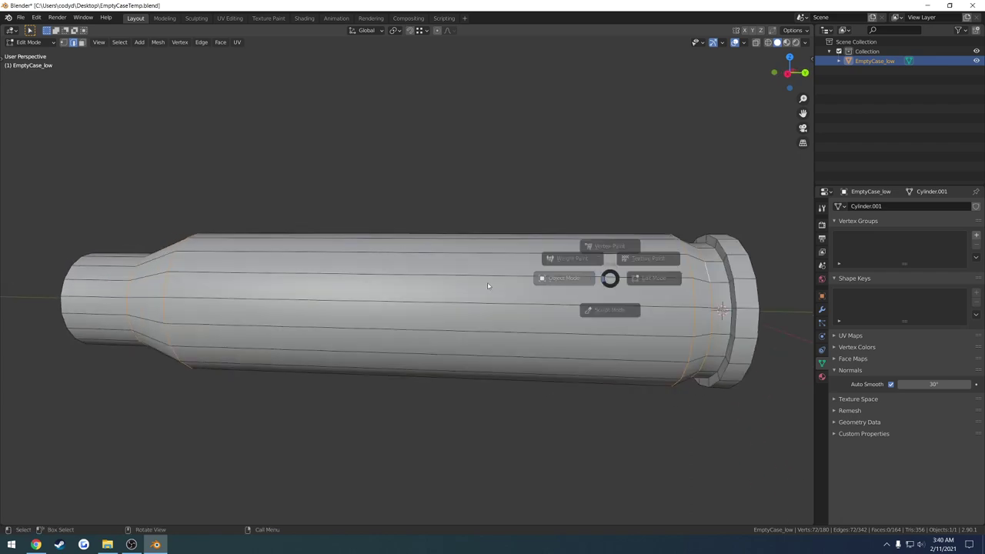
{"action": "left_click", "coordinate": [404, 289]}
{"action": "key", "text": "Tab"}
{"action": "scroll", "coordinate": [405, 290], "scroll_direction": "up", "scroll_amount": 2}
{"action": "middle_click_drag", "start_coordinate": [405, 289], "coordinate": [423, 308]}
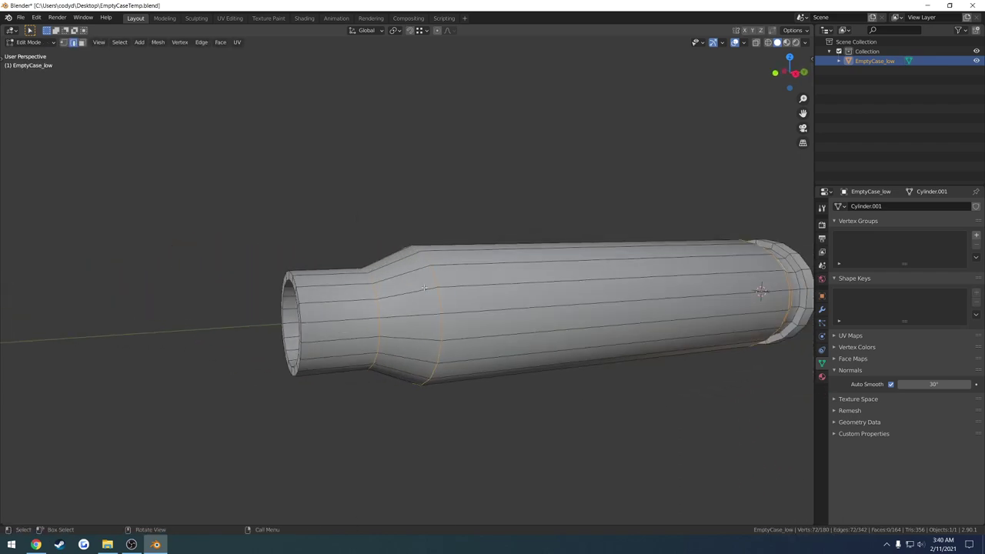
{"action": "right_click", "coordinate": [422, 308]}
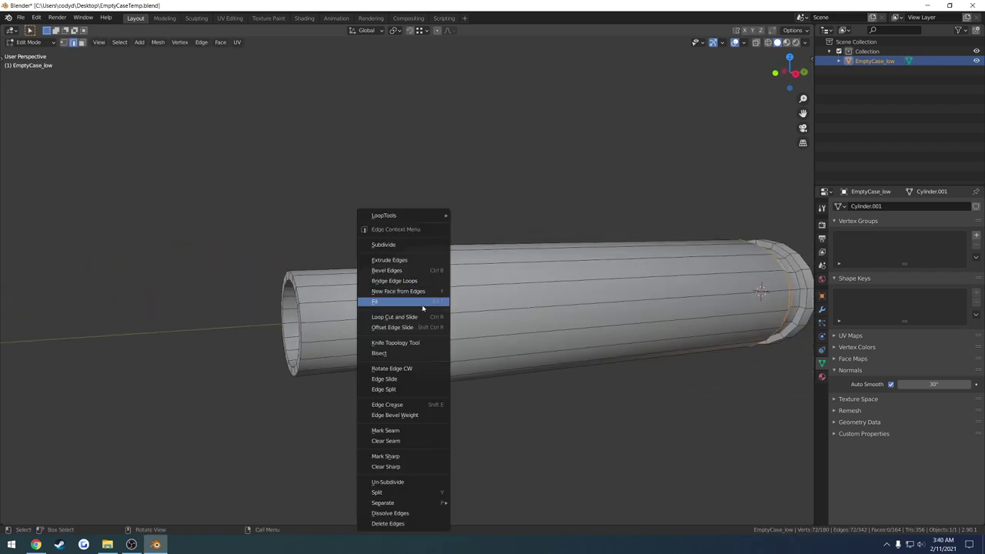
{"action": "left_click", "coordinate": [409, 457]}
{"action": "scroll", "coordinate": [409, 456], "scroll_direction": "down", "scroll_amount": 2}
Save the file, check the reference photo, and re-enter Edit Mode
{"action": "key", "text": "Tab"}
{"action": "middle_click_drag", "start_coordinate": [425, 370], "coordinate": [368, 339]}
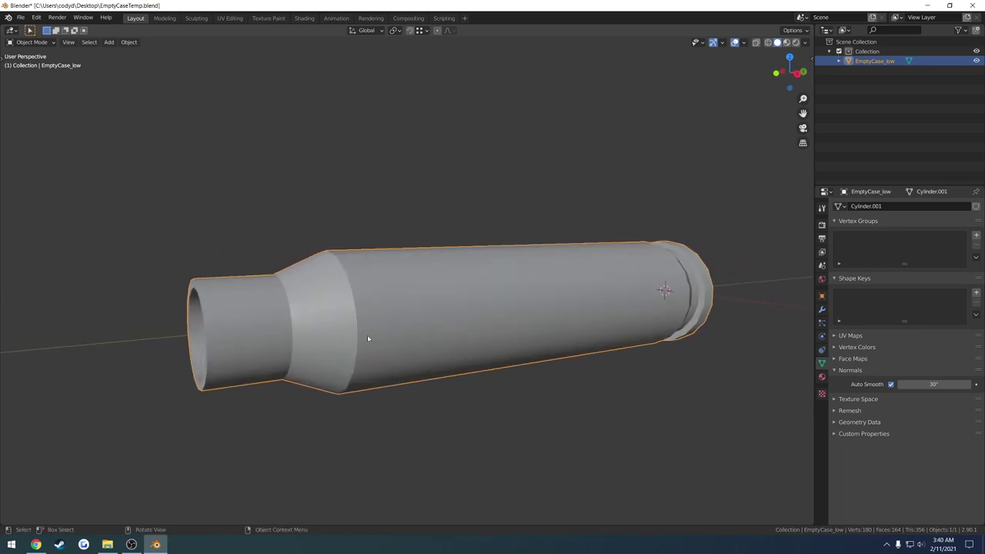
{"action": "key", "text": "ctrl+s"}
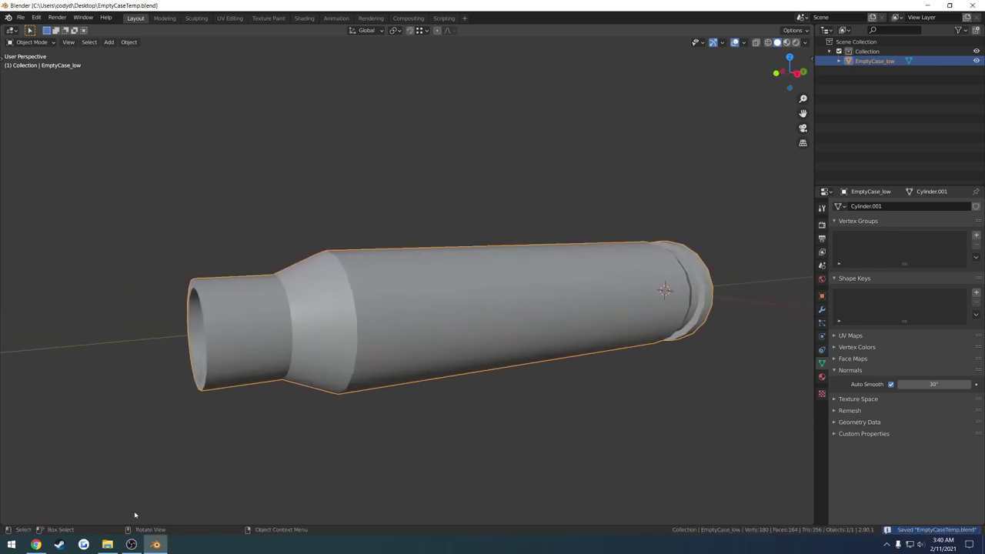
{"action": "left_click", "coordinate": [36, 544]}
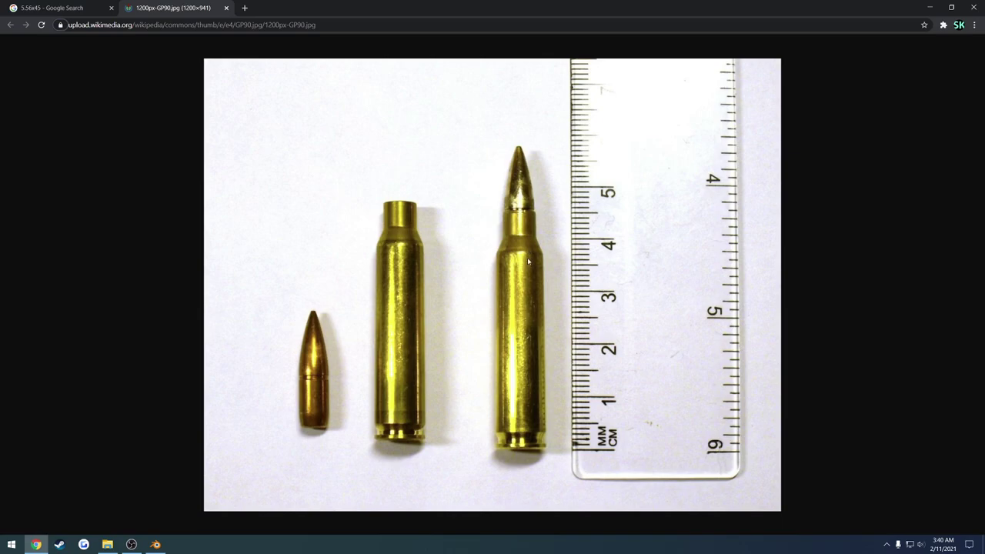
{"action": "key", "text": "alt+Tab"}
{"action": "key", "text": "Tab"}
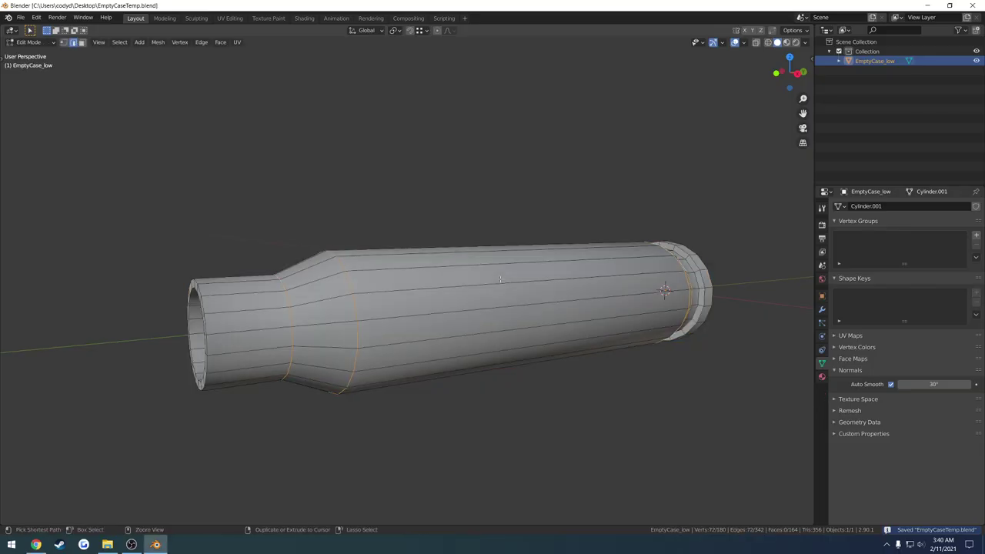
Mark the neck-base and extra rim loops sharp, then save from Object Mode
{"action": "key", "text": "Tab"}
{"action": "middle_click_drag", "start_coordinate": [470, 284], "coordinate": [440, 287]}
{"action": "key", "text": "alt+Tab"}
{"action": "key", "text": "alt+Tab"}
{"action": "key", "text": "Tab"}
{"action": "right_click", "coordinate": [440, 287]}
{"action": "left_click", "coordinate": [429, 290]}
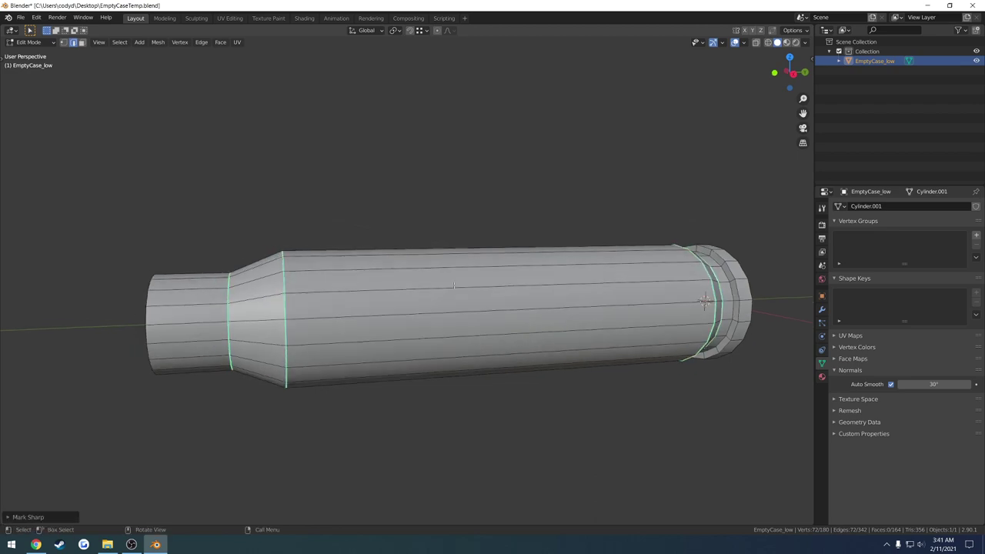
{"action": "key", "text": "Tab"}
{"action": "key", "text": "ctrl+s"}
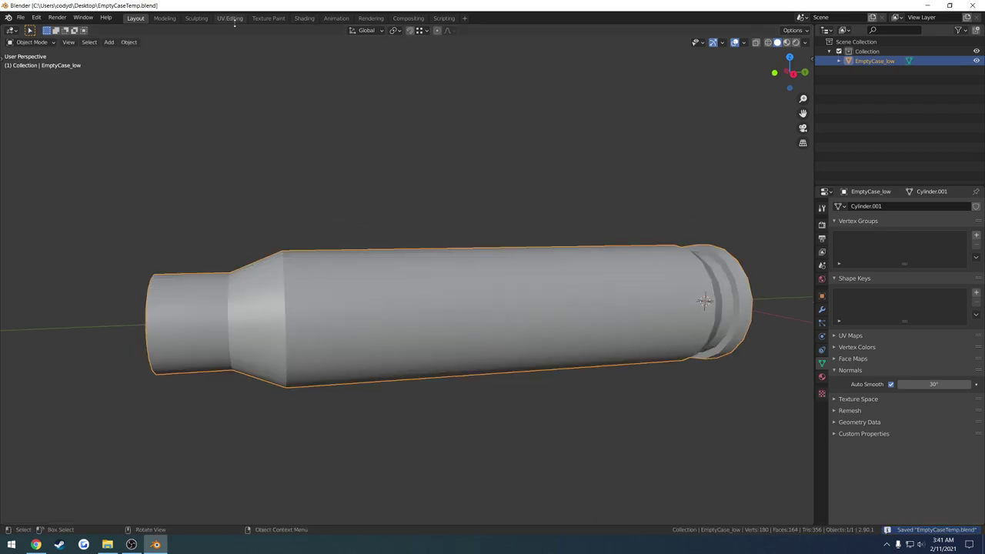
Switch to the UV Editing workspace and angle the view on EmptyCase_low
{"action": "left_click", "coordinate": [229, 18]}
{"action": "scroll", "coordinate": [296, 296], "scroll_direction": "up", "scroll_amount": 2}
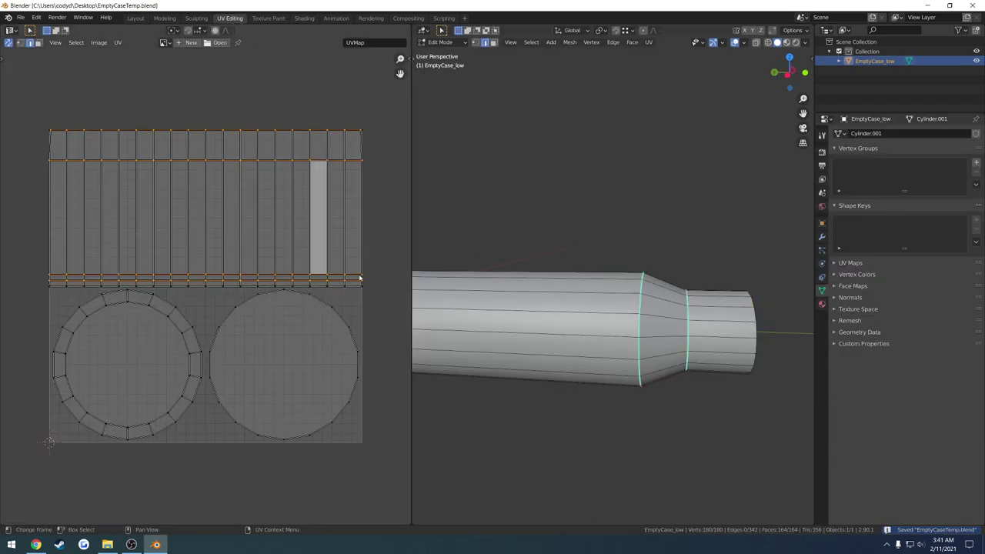
{"action": "middle_click_drag", "start_coordinate": [562, 325], "coordinate": [538, 316]}
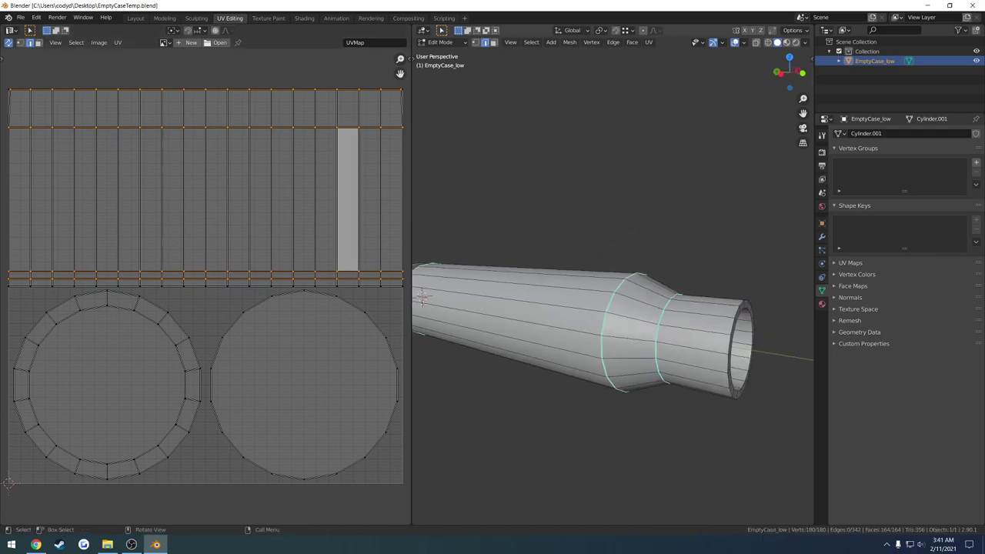
{"action": "left_click_drag", "start_coordinate": [411, 292], "coordinate": [323, 291]}
{"action": "scroll", "coordinate": [332, 290], "scroll_direction": "down", "scroll_amount": 1}
{"action": "middle_click_drag", "start_coordinate": [492, 307], "coordinate": [563, 313]}
Select all of EmptyCase_low and unwrap it into a body strip and two end-cap islands
{"action": "left_click", "coordinate": [654, 292]}
{"action": "key", "text": "a"}
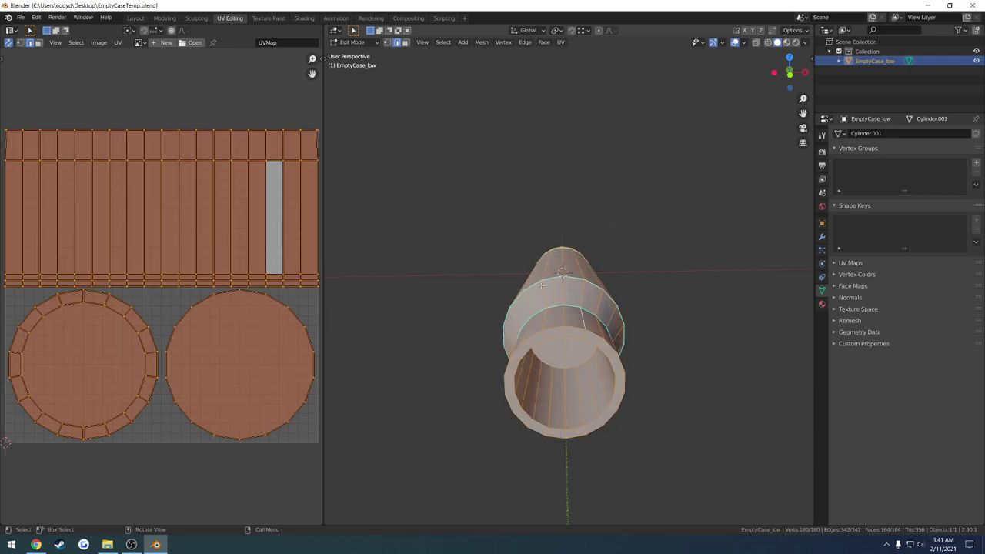
{"action": "key", "text": "u"}
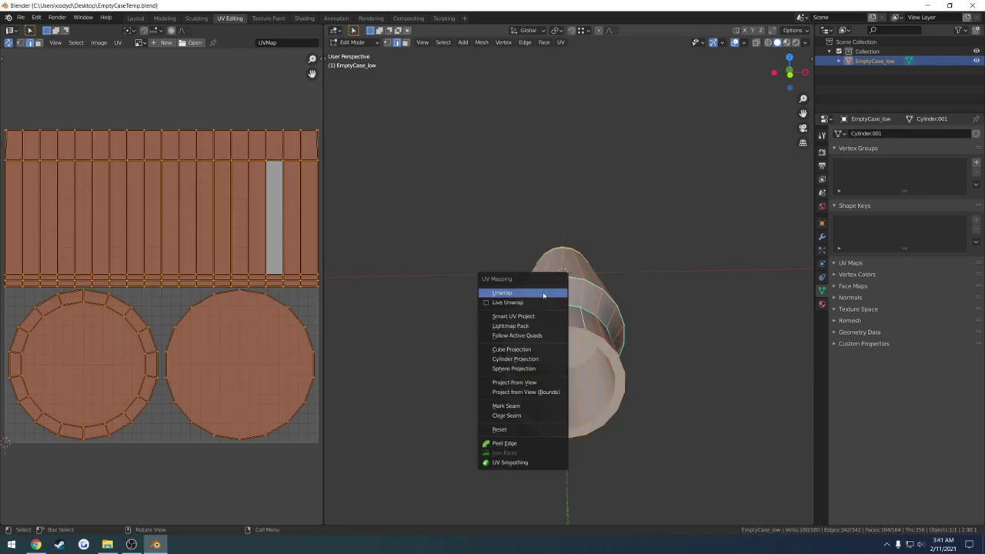
{"action": "left_click", "coordinate": [519, 295]}
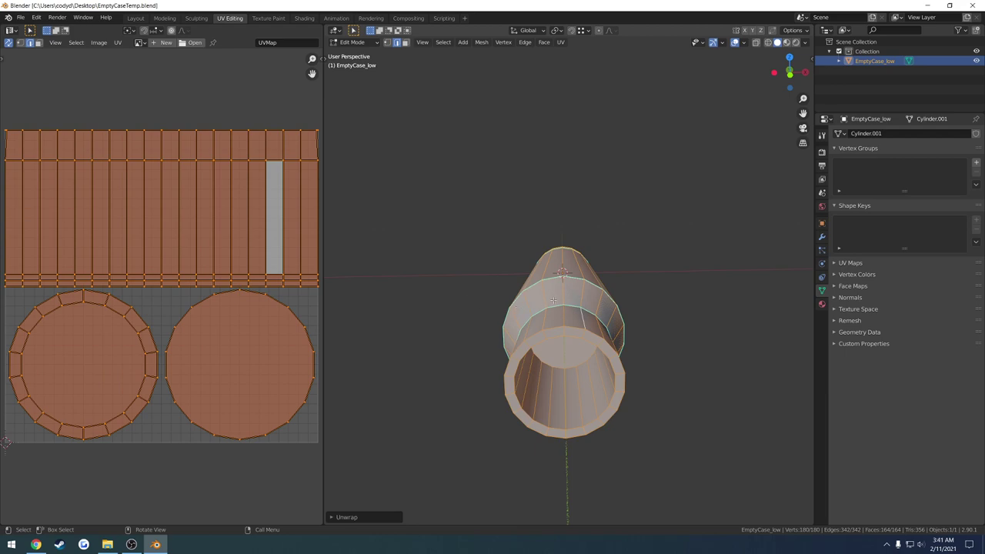
Deselect everything and select the edge loop near the case's base
{"action": "middle_click_drag", "start_coordinate": [578, 322], "coordinate": [431, 312]}
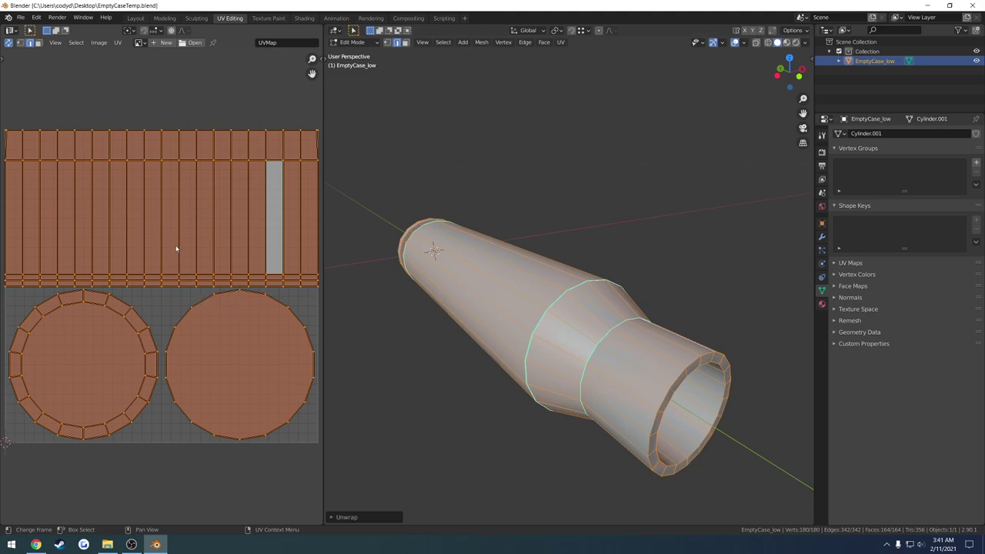
{"action": "key", "text": "alt+a"}
{"action": "middle_click_drag", "start_coordinate": [534, 281], "coordinate": [608, 319]}
{"action": "left_click", "coordinate": [567, 285], "text": "alt"}
{"action": "scroll", "coordinate": [584, 369], "scroll_direction": "up", "scroll_amount": 3}
Mark the base loop as a seam and re-unwrap the whole mesh into one connected island
{"action": "right_click", "coordinate": [609, 318]}
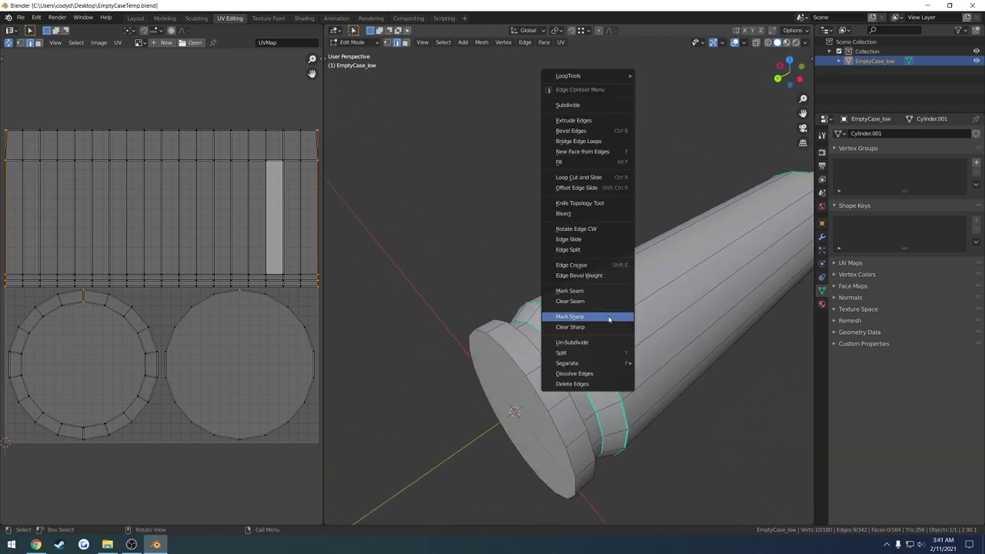
{"action": "left_click", "coordinate": [587, 291]}
{"action": "key", "text": "a"}
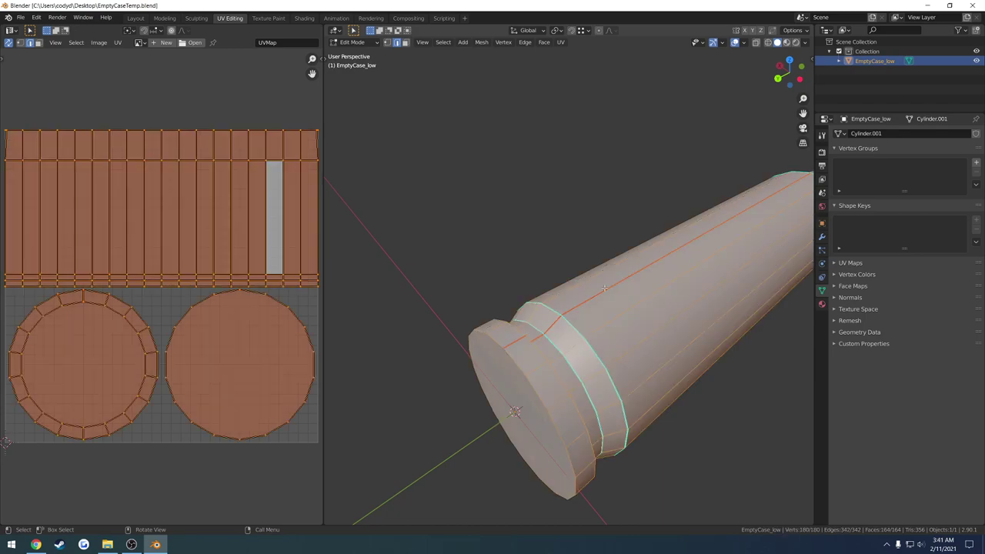
{"action": "key", "text": "u"}
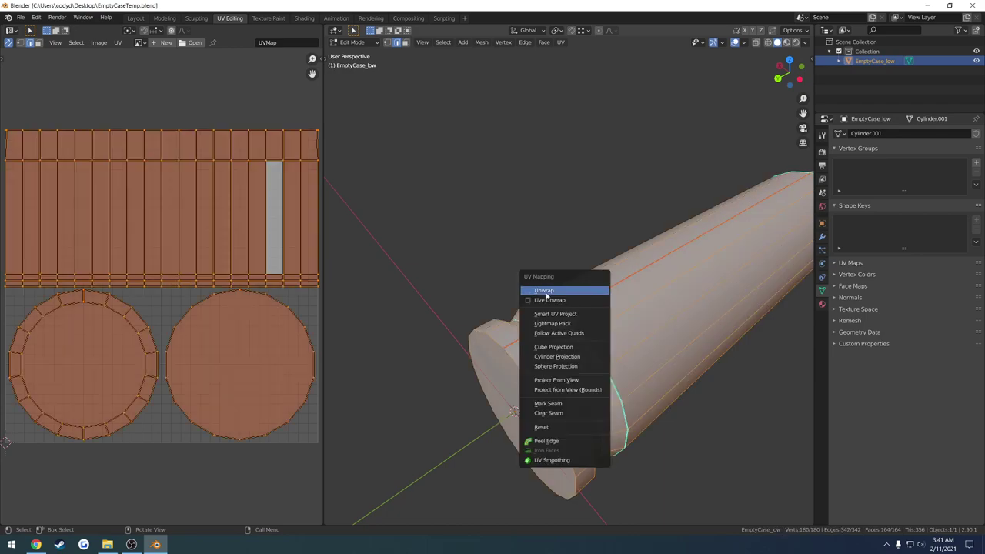
{"action": "left_click", "coordinate": [555, 291]}
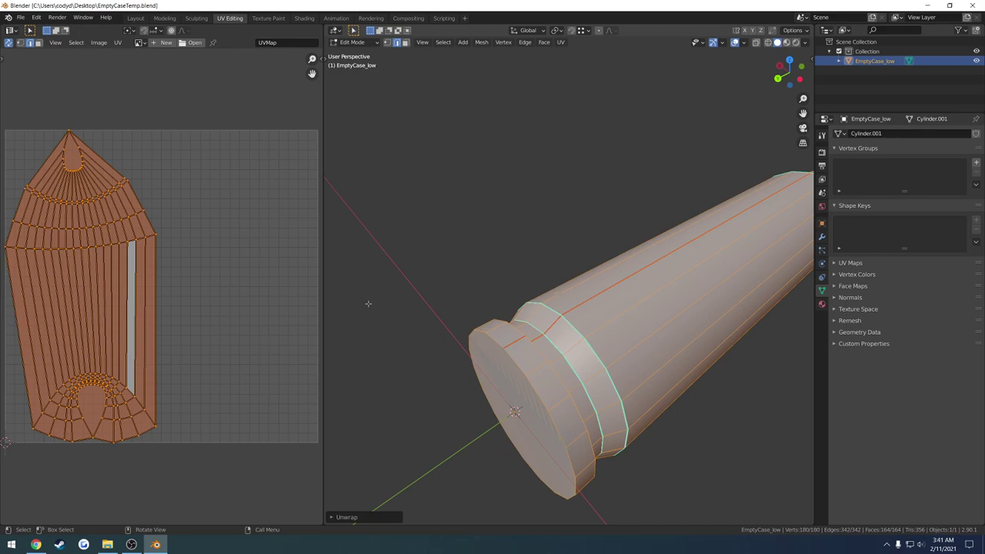
{"action": "left_click", "coordinate": [195, 333]}
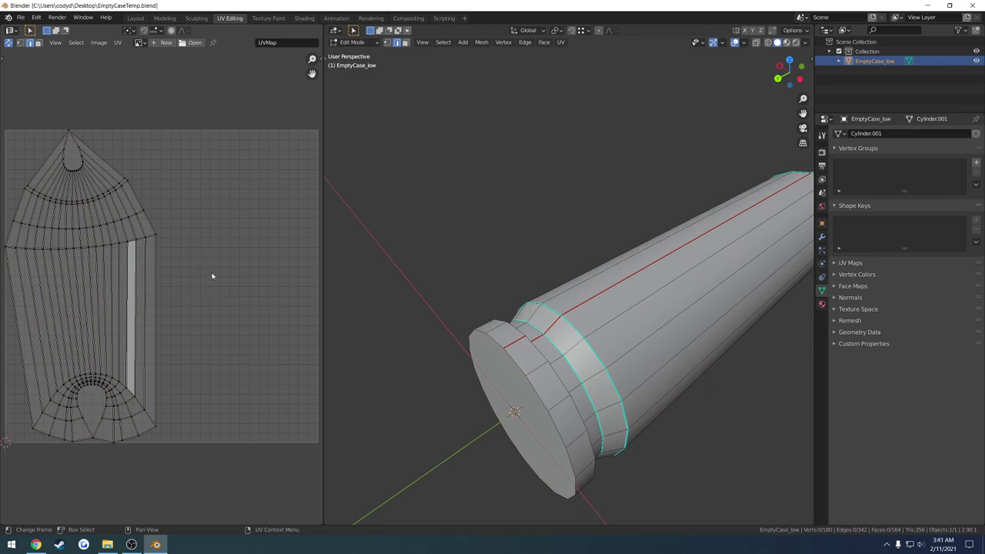
Enable the Stretching overlay in the UV editor's View sidebar, then select the end-cap face
{"action": "key", "text": "n"}
{"action": "left_click", "coordinate": [319, 100]}
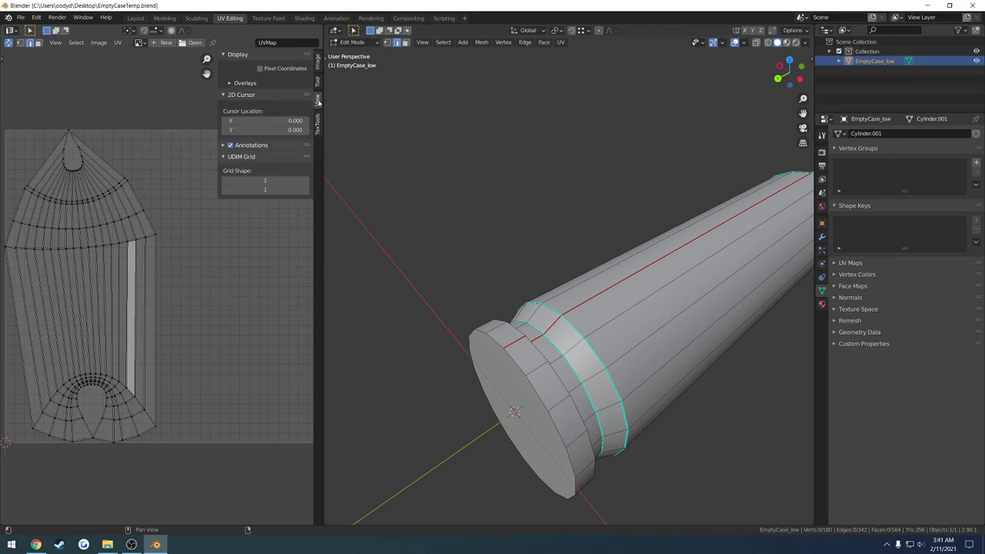
{"action": "left_click", "coordinate": [234, 83]}
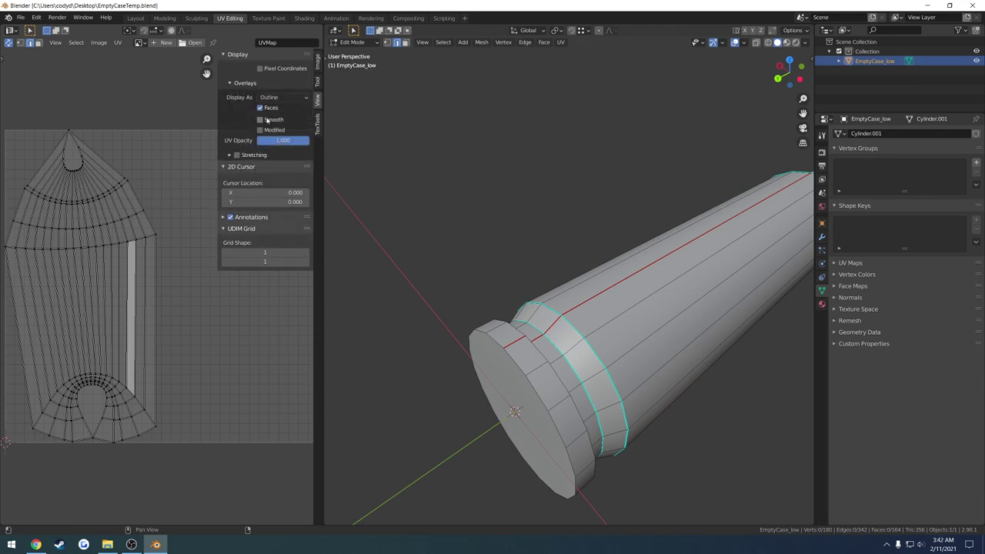
{"action": "left_click", "coordinate": [237, 156]}
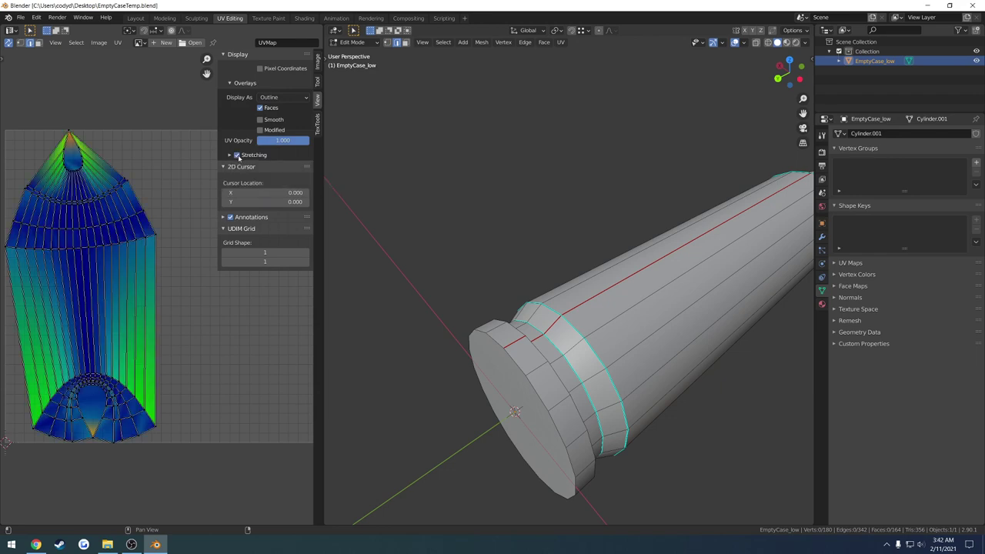
{"action": "key", "text": "n"}
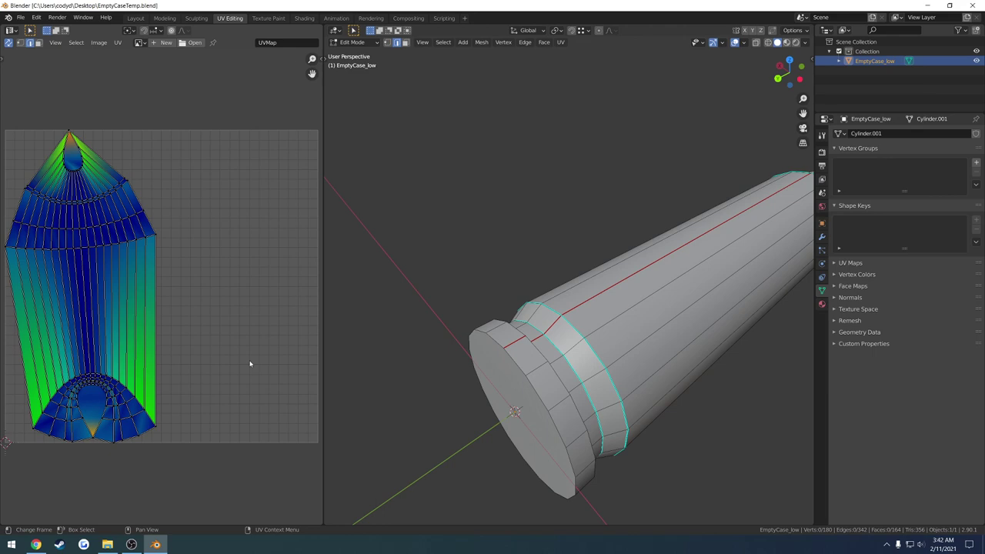
{"action": "middle_click_drag", "start_coordinate": [569, 331], "coordinate": [585, 321]}
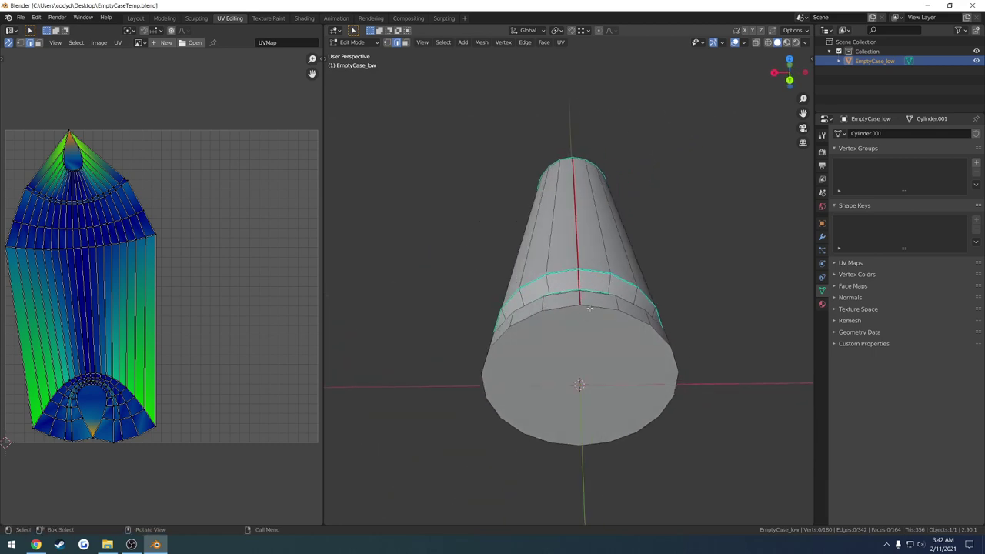
{"action": "left_click", "coordinate": [593, 307]}
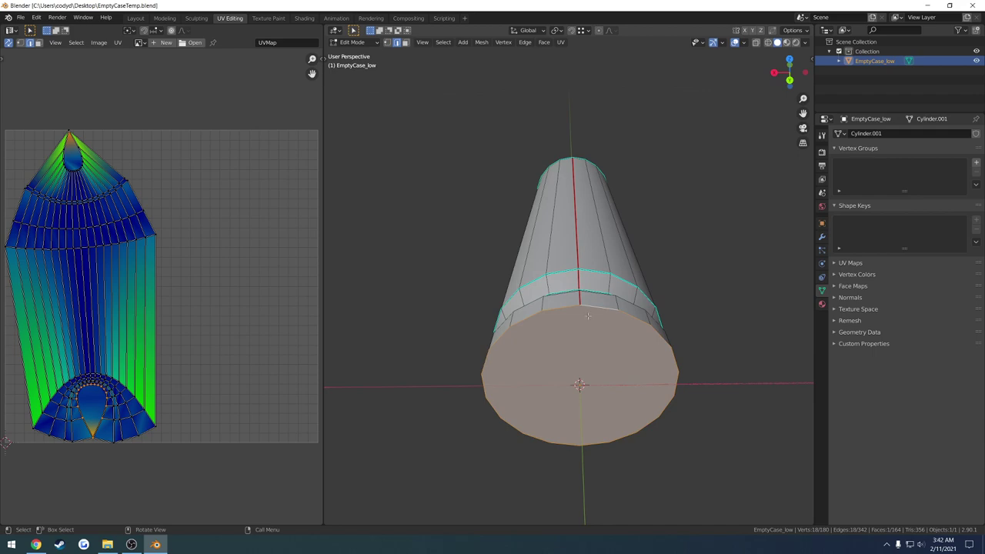
Mark the end cap's border as a seam and unwrap it as its own island
{"action": "right_click", "coordinate": [587, 316]}
{"action": "left_click", "coordinate": [587, 315]}
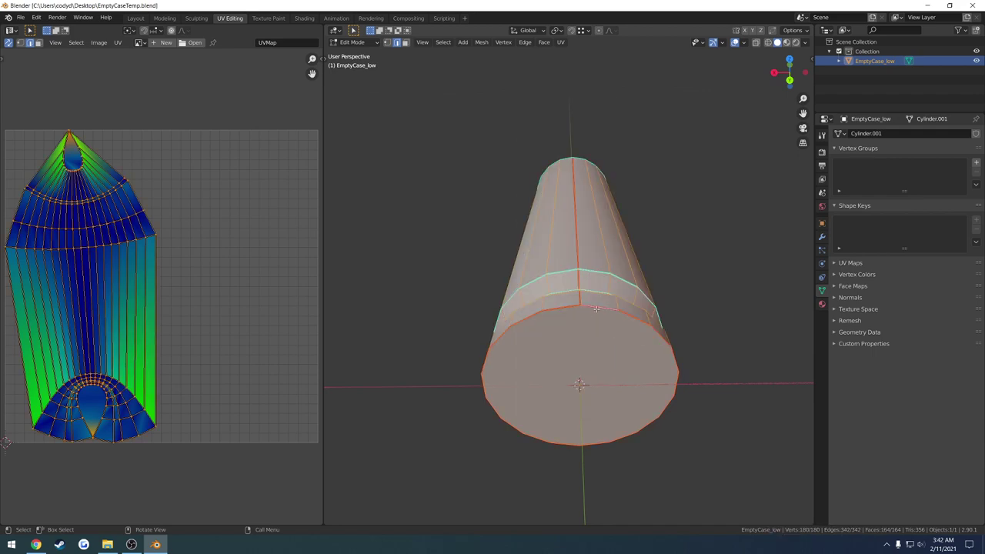
{"action": "key", "text": "u"}
{"action": "left_click", "coordinate": [593, 308]}
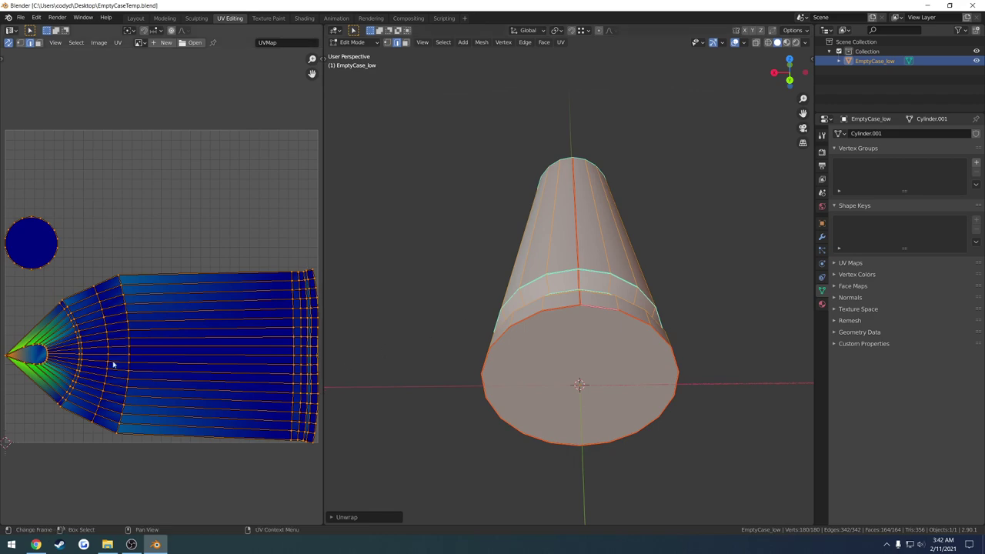
Select the inner bottom face and mark its border as a seam
{"action": "middle_click_drag", "start_coordinate": [616, 339], "coordinate": [591, 254]}
{"action": "key", "text": "alt+a"}
{"action": "left_click", "coordinate": [562, 219]}
{"action": "middle_click_drag", "start_coordinate": [562, 220], "coordinate": [578, 232]}
{"action": "key", "text": "u"}
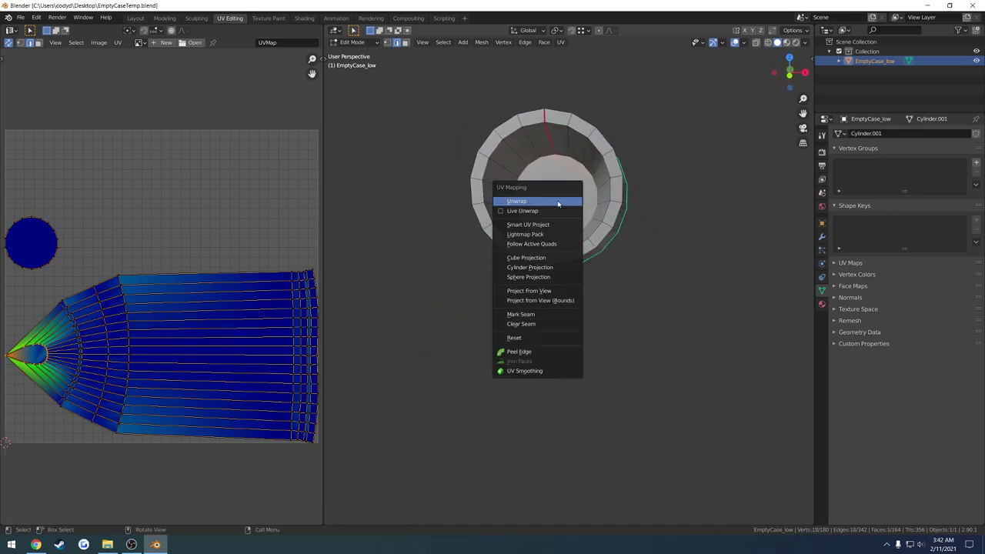
{"action": "key", "text": "Escape"}
{"action": "key", "text": "ctrl+e"}
{"action": "left_click", "coordinate": [484, 238]}
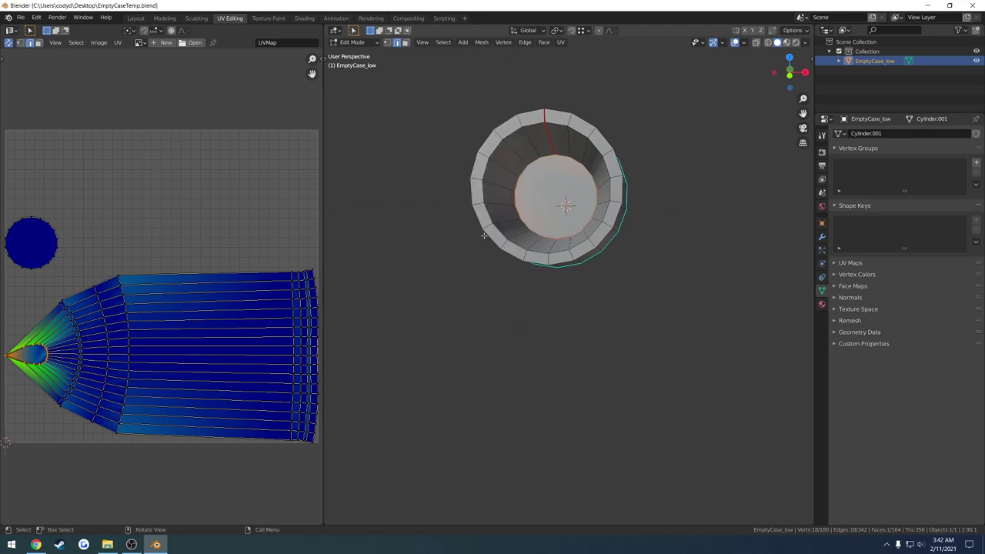
Re-unwrap the whole mesh so both base circles become separate islands beside the body
{"action": "middle_click_drag", "start_coordinate": [570, 219], "coordinate": [577, 224]}
{"action": "key", "text": "a"}
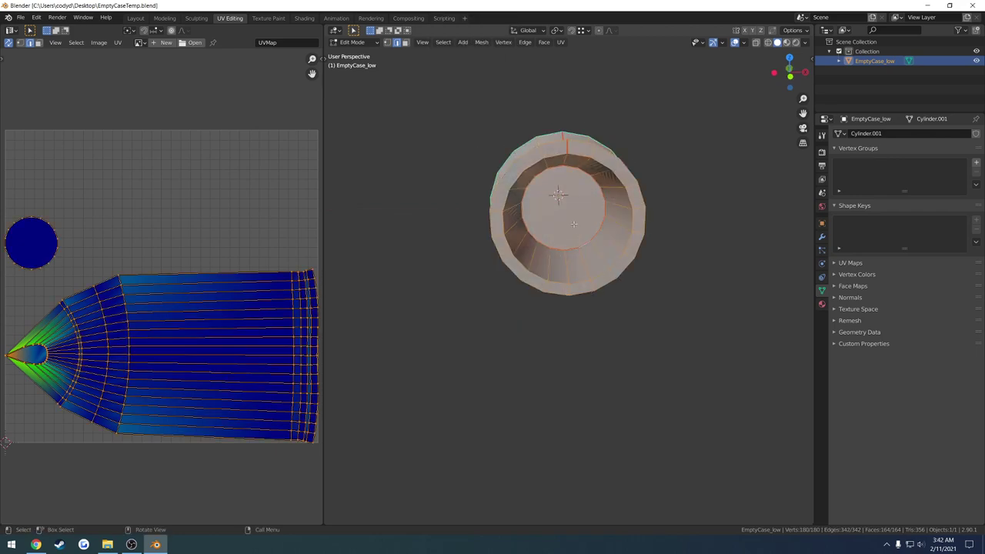
{"action": "key", "text": "u"}
{"action": "left_click", "coordinate": [547, 225]}
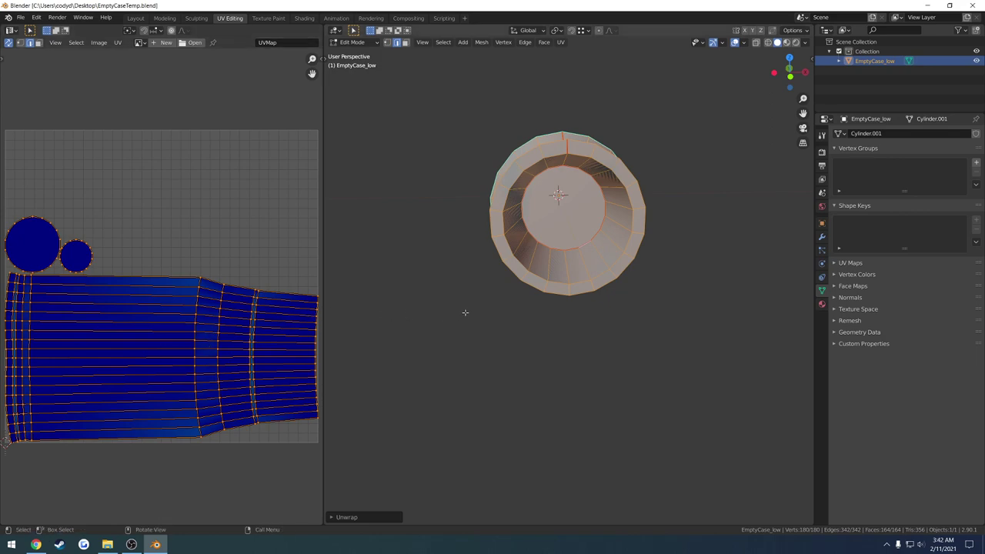
Select the end edge loop, widen the UV editor, and save EmptyCaseTemp.blend
{"action": "middle_click_drag", "start_coordinate": [464, 310], "coordinate": [569, 328]}
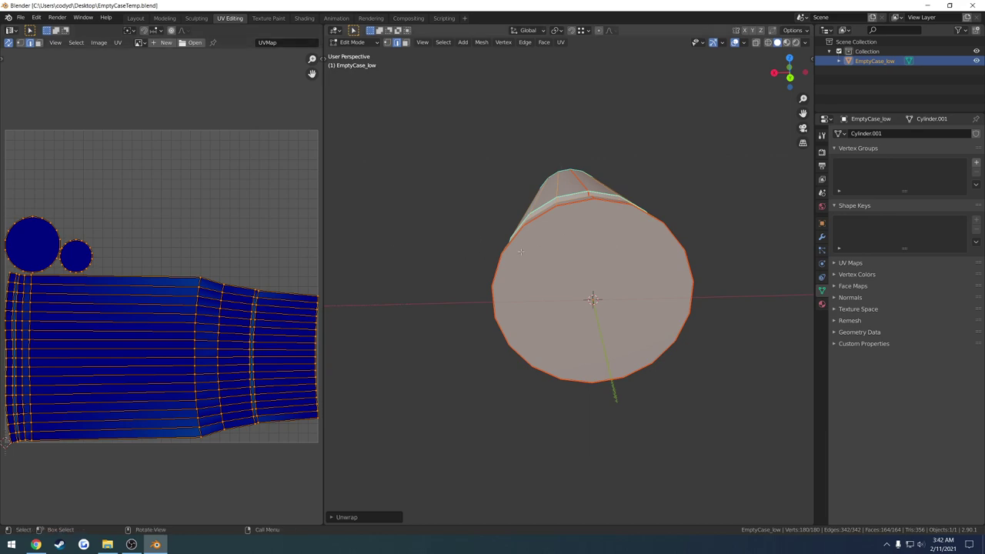
{"action": "left_click", "coordinate": [588, 202], "text": "alt"}
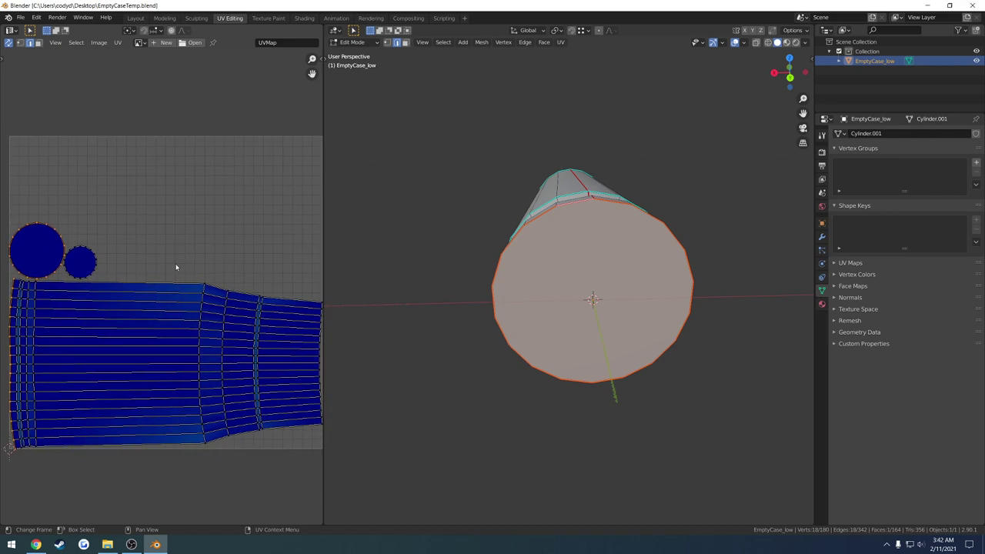
{"action": "scroll", "coordinate": [538, 275], "scroll_direction": "down", "scroll_amount": 2}
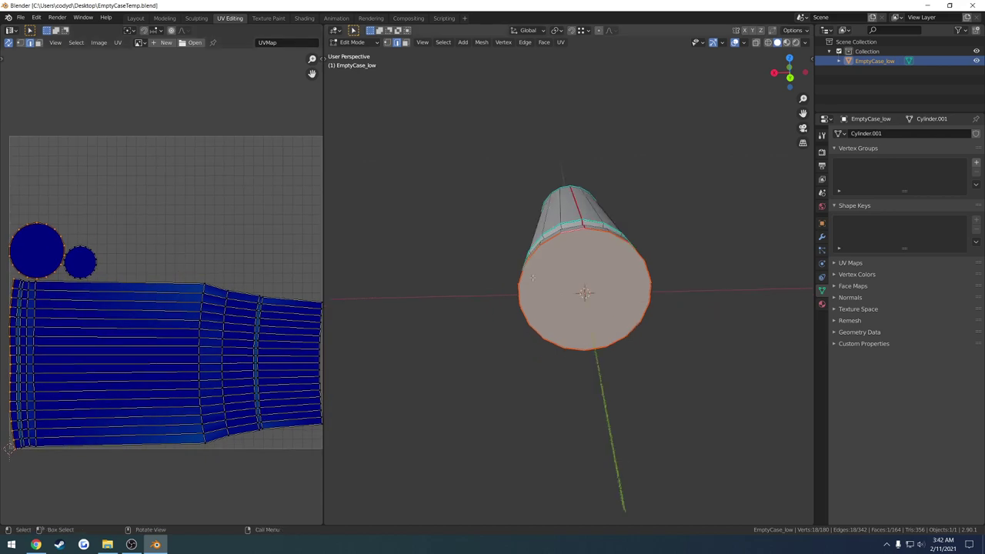
{"action": "left_click_drag", "start_coordinate": [330, 242], "coordinate": [488, 229]}
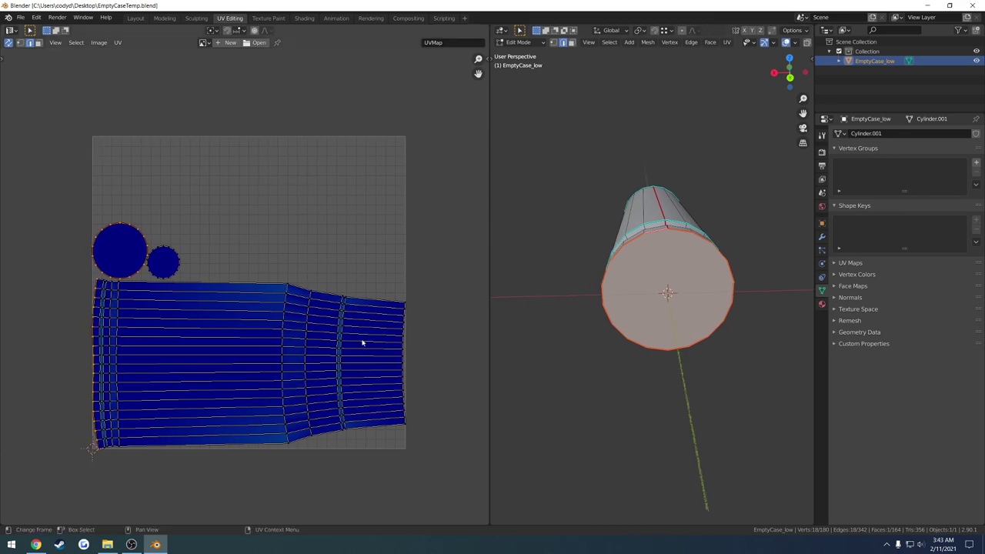
{"action": "key", "text": "ctrl+s"}
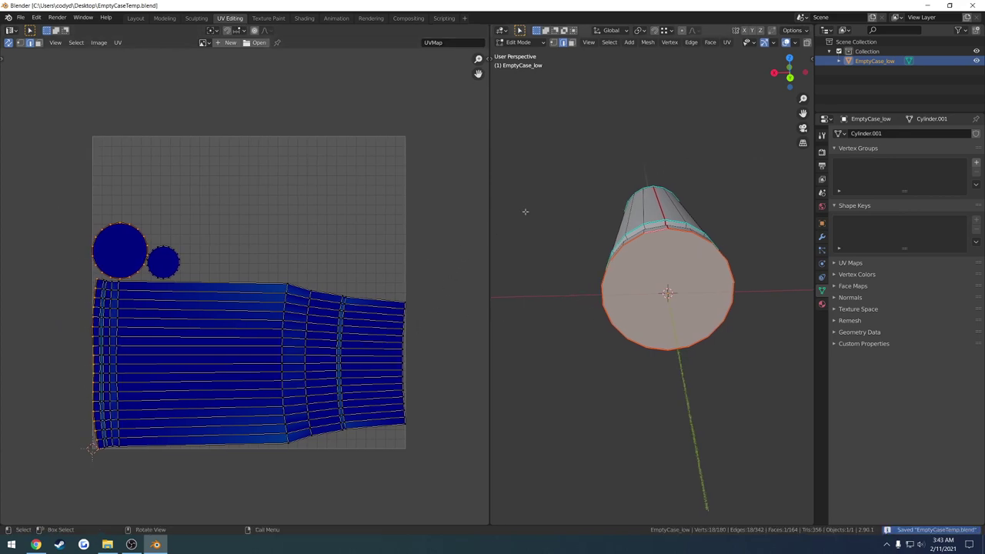
{"action": "left_click_drag", "start_coordinate": [488, 185], "coordinate": [354, 186]}
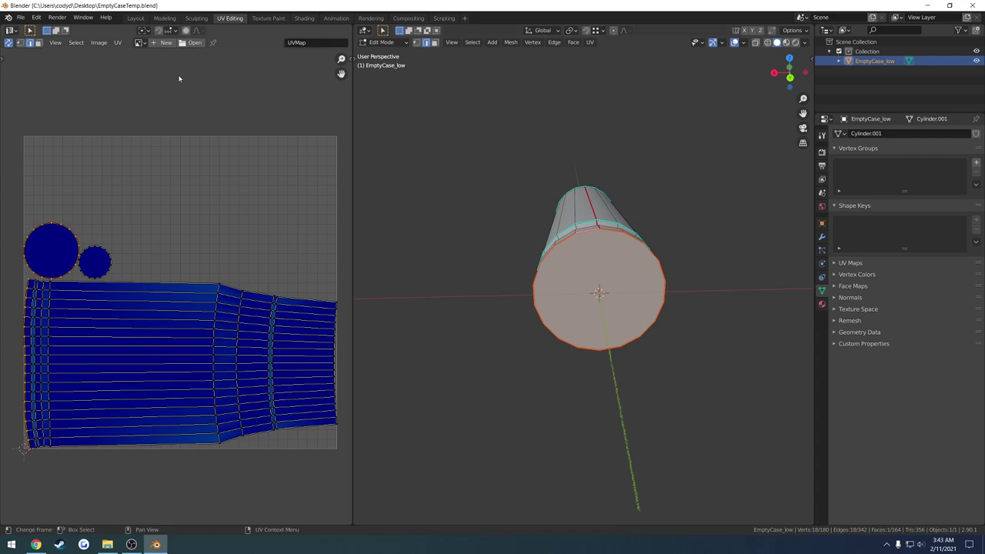
In the Layout workspace, duplicate the case in place and hide the original EmptyCase_low
{"action": "left_click", "coordinate": [135, 19]}
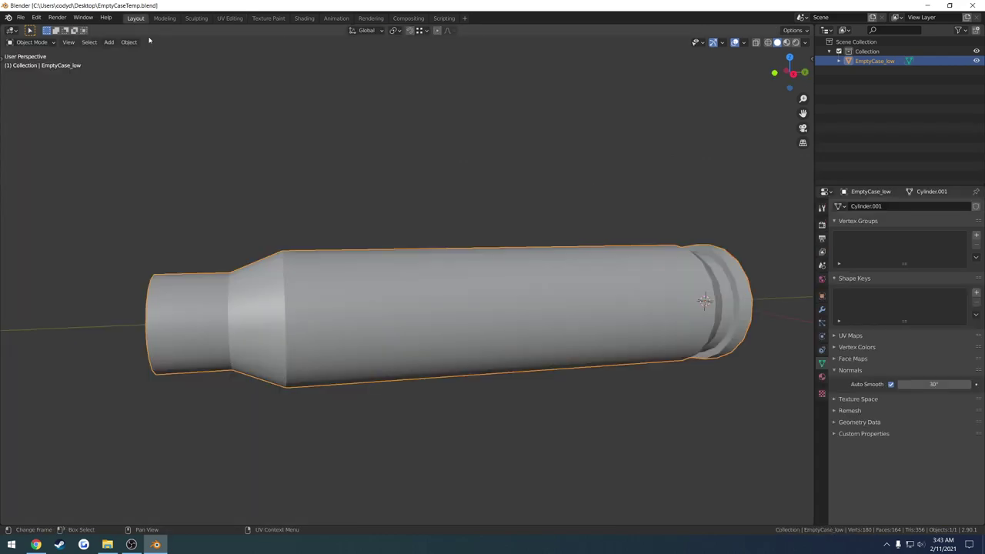
{"action": "middle_click_drag", "start_coordinate": [521, 232], "coordinate": [408, 275]}
{"action": "key", "text": "shift+d"}
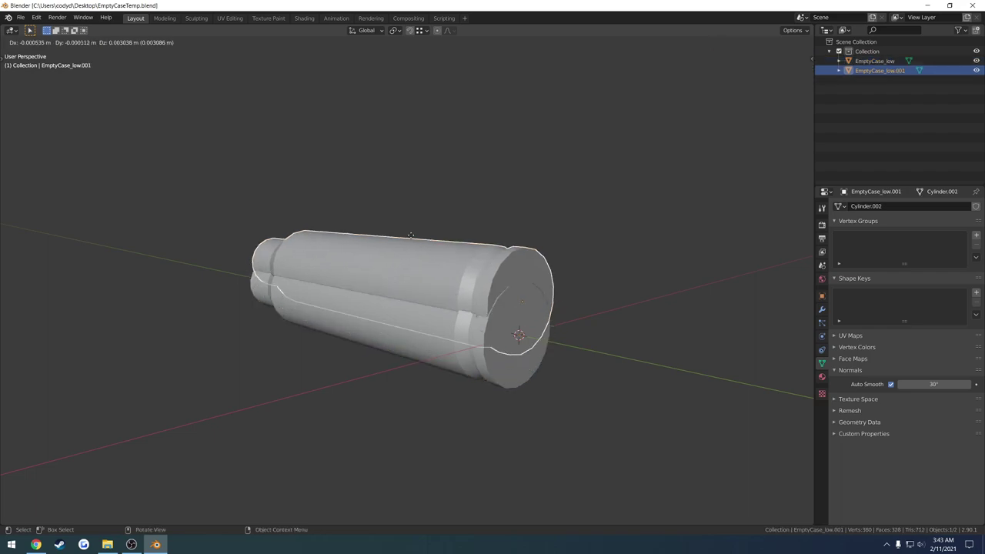
{"action": "right_click", "coordinate": [436, 195]}
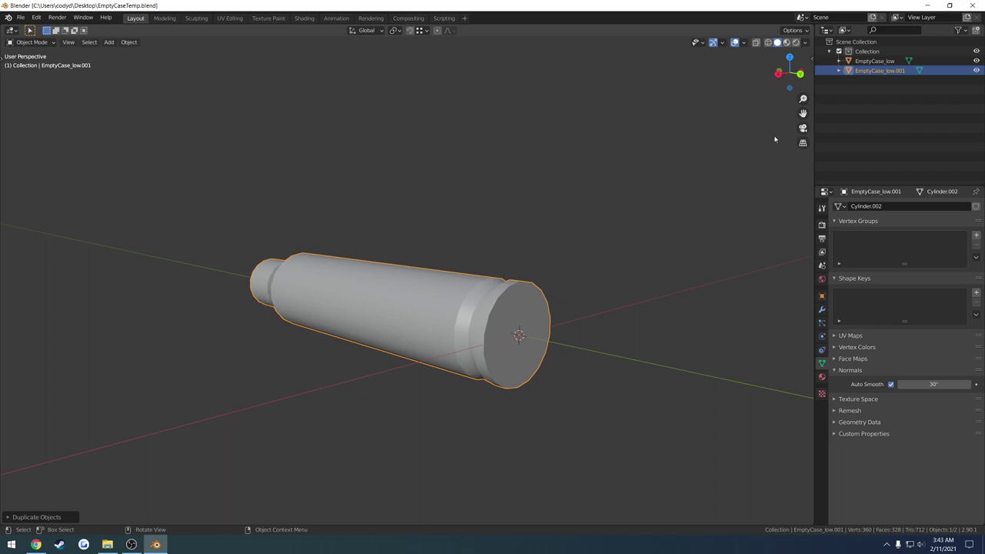
{"action": "left_click", "coordinate": [975, 61]}
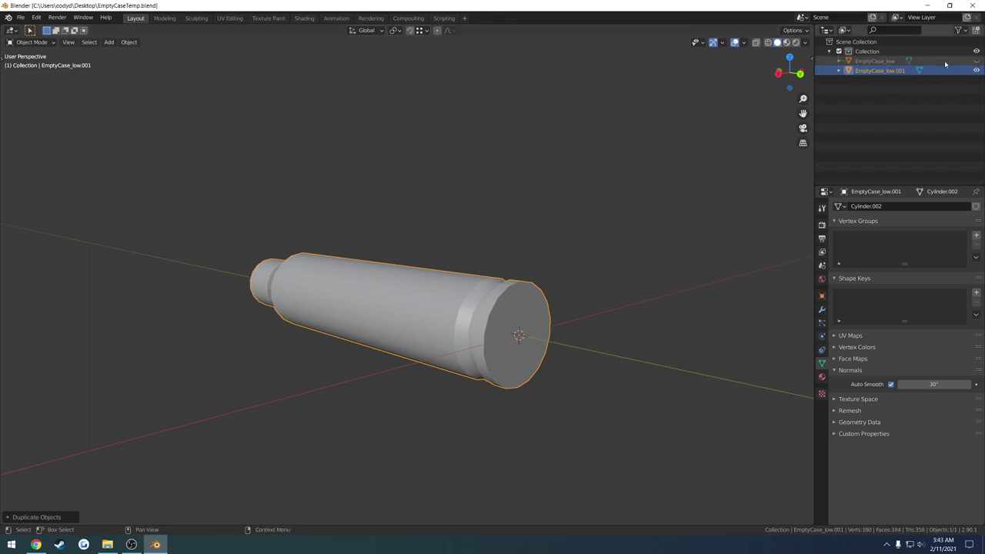
Rename the duplicate to EmptyCase_high and save the file
{"action": "double_click", "coordinate": [892, 69]}
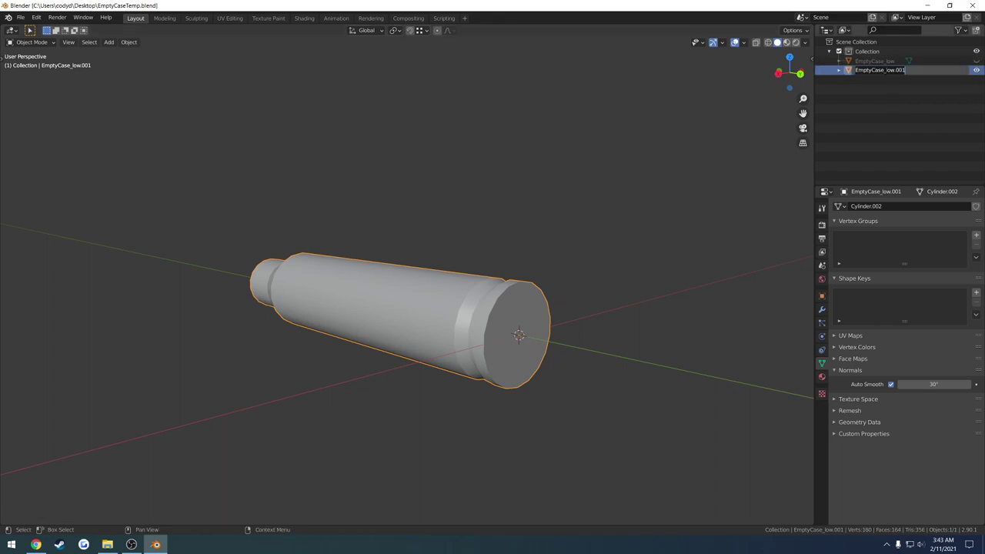
{"action": "left_click_drag", "start_coordinate": [883, 70], "coordinate": [855, 69]}
{"action": "type", "text": "high"}
{"action": "key", "text": "Return"}
{"action": "key", "text": "ctrl+s"}
{"action": "middle_click_drag", "start_coordinate": [539, 238], "coordinate": [378, 298]}
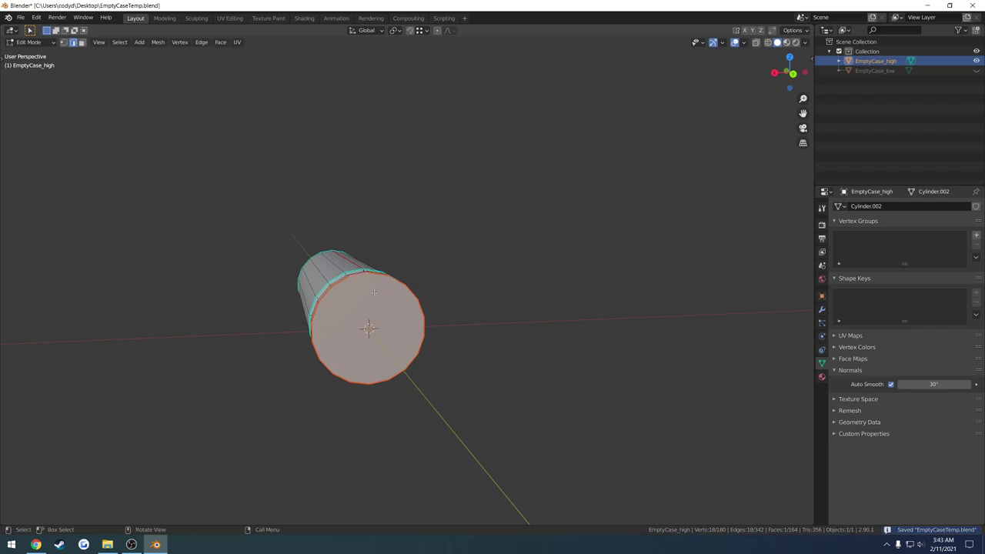
Inset the selected base face, then scale the inner face up
{"action": "middle_click_drag", "start_coordinate": [374, 306], "coordinate": [534, 280]}
{"action": "key", "text": "i"}
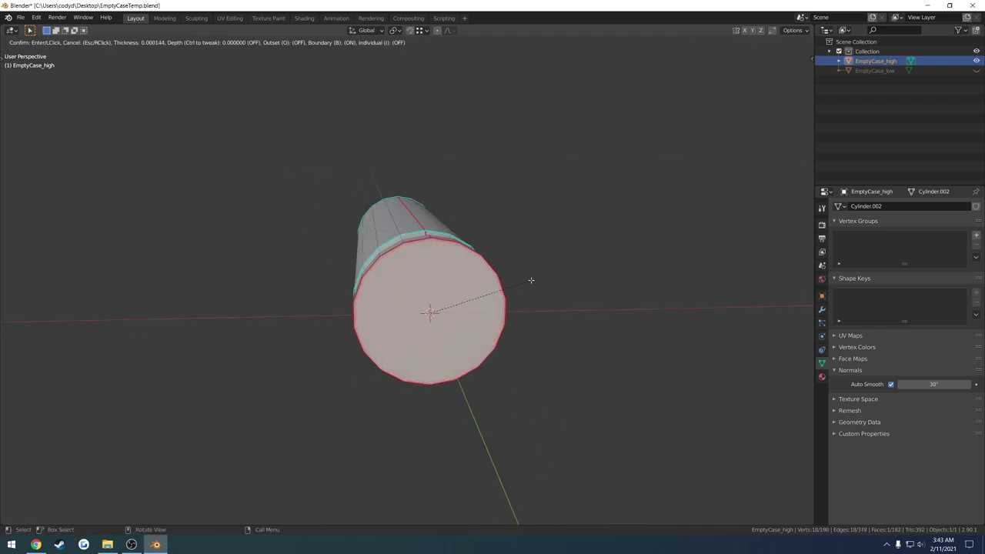
{"action": "left_click", "coordinate": [485, 295]}
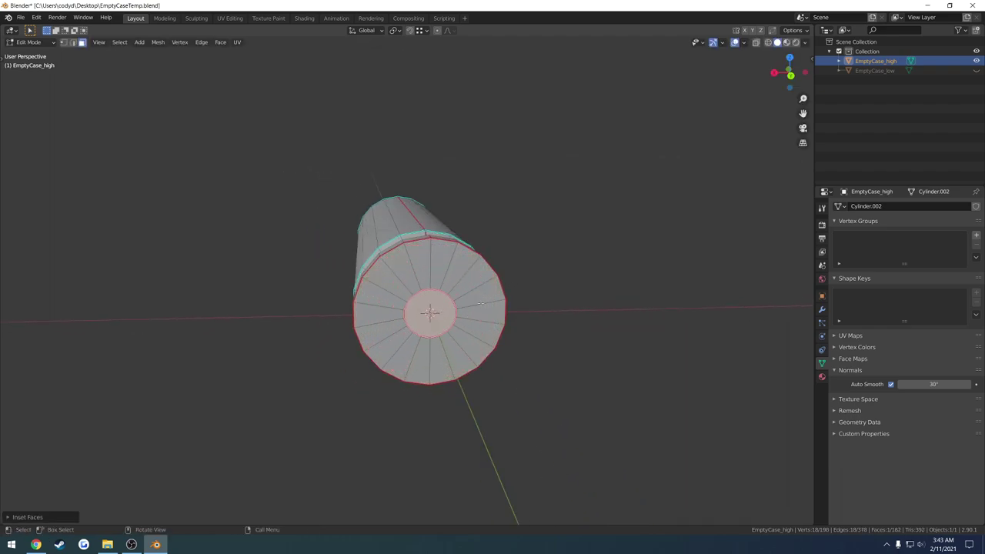
{"action": "left_click", "coordinate": [36, 545]}
{"action": "left_click", "coordinate": [36, 545]}
{"action": "middle_click_drag", "start_coordinate": [431, 323], "coordinate": [445, 351]}
{"action": "scroll", "coordinate": [424, 347], "scroll_direction": "up", "scroll_amount": 2}
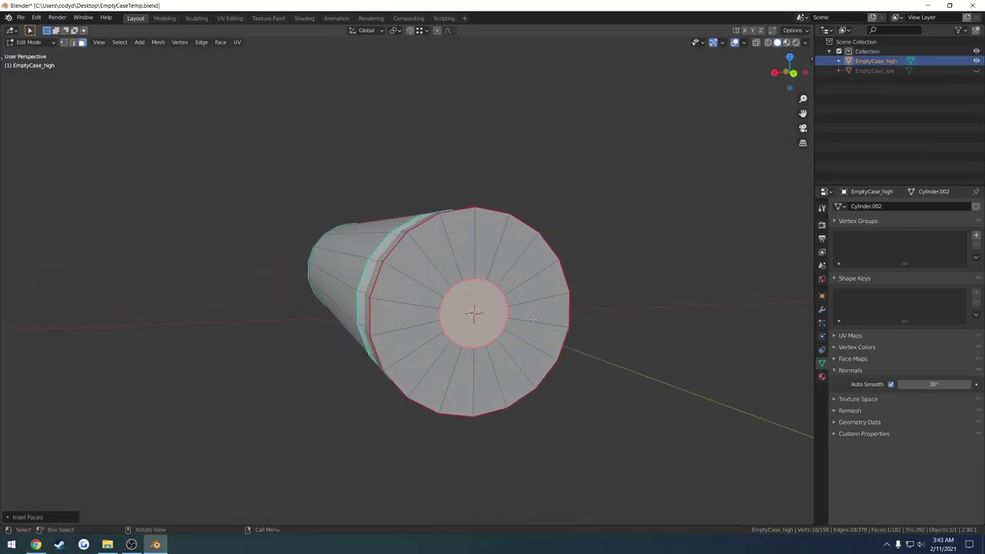
{"action": "key", "text": "s"}
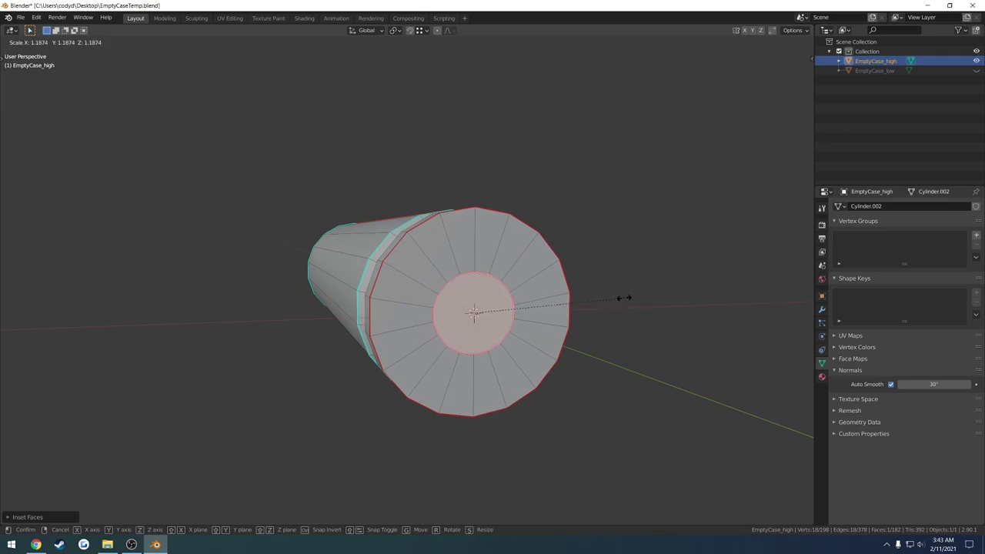
{"action": "left_click", "coordinate": [624, 297]}
Inset the central face a second time, adding another ring around it
{"action": "middle_click_drag", "start_coordinate": [561, 296], "coordinate": [491, 285]}
{"action": "scroll", "coordinate": [574, 301], "scroll_direction": "up", "scroll_amount": 2}
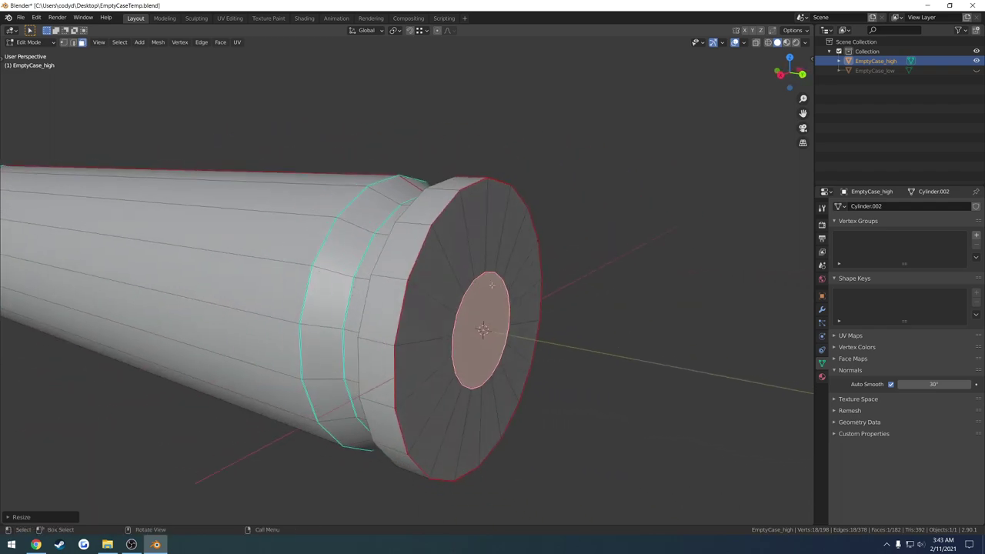
{"action": "key", "text": "i"}
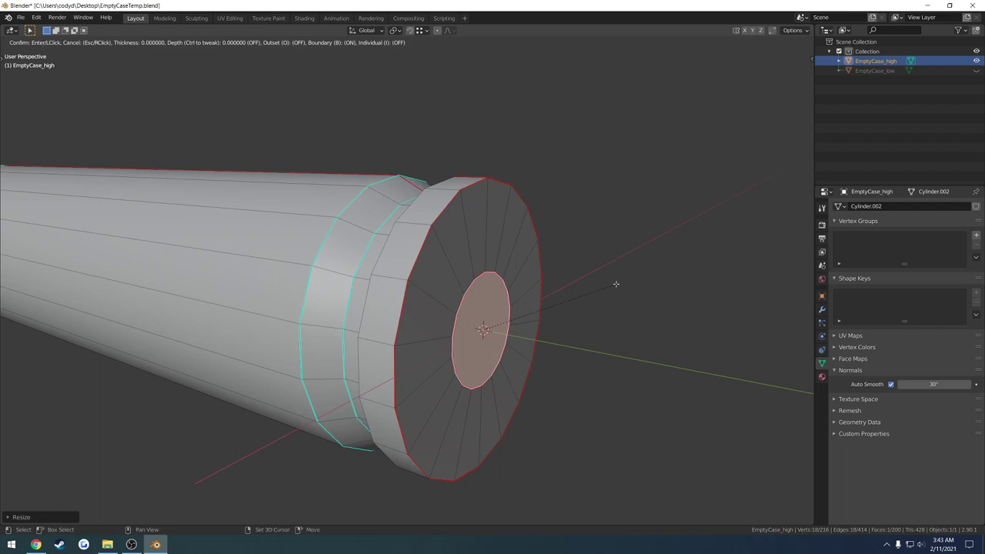
{"action": "left_click", "coordinate": [604, 293]}
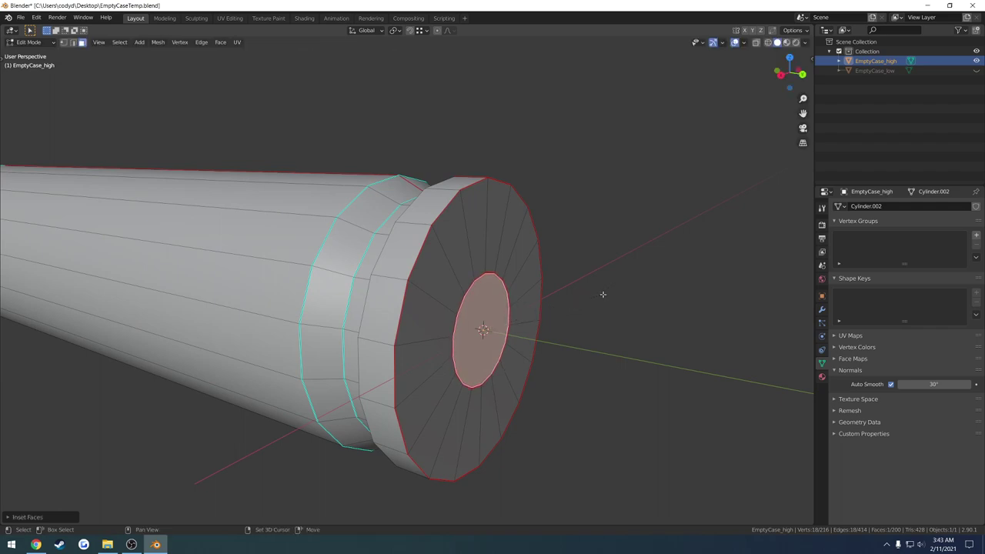
{"action": "middle_click_drag", "start_coordinate": [605, 290], "coordinate": [575, 285]}
{"action": "scroll", "coordinate": [482, 292], "scroll_direction": "up", "scroll_amount": 5}
{"action": "scroll", "coordinate": [474, 290], "scroll_direction": "down", "scroll_amount": 4}
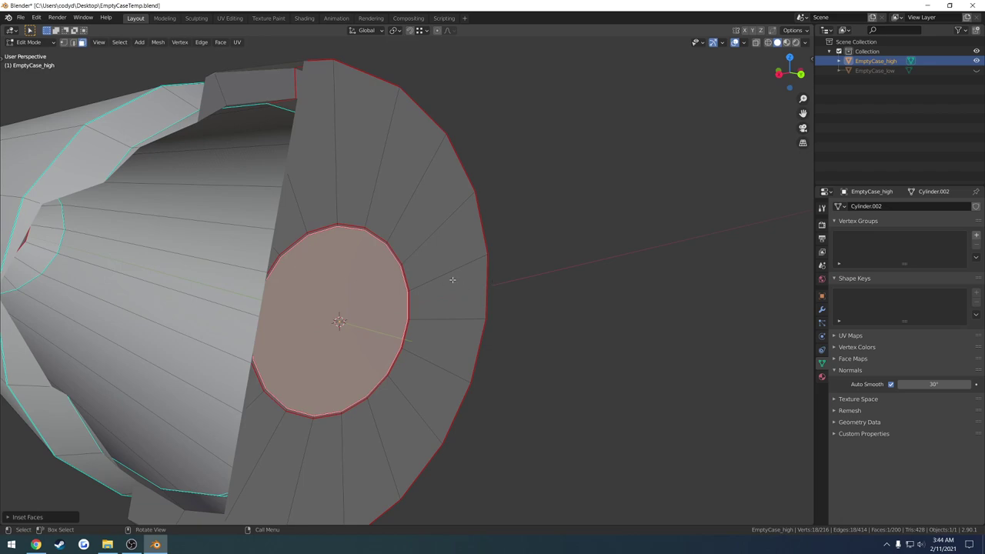
Set the viewport's Clip Start to 0.001 m in the View sidebar
{"action": "key", "text": "n"}
{"action": "left_click", "coordinate": [809, 95]}
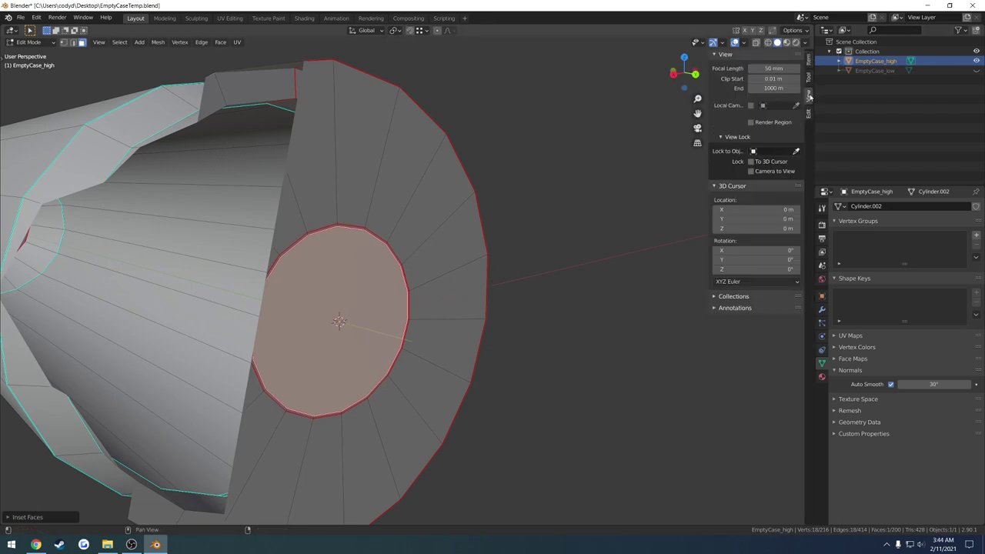
{"action": "left_click", "coordinate": [773, 79]}
{"action": "key", "text": "Return"}
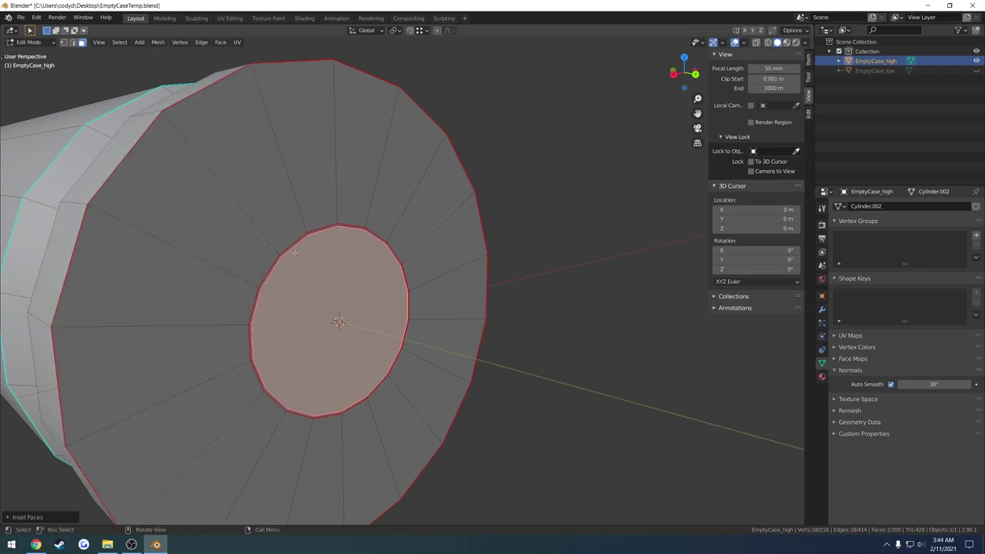
{"action": "scroll", "coordinate": [312, 256], "scroll_direction": "up", "scroll_amount": 5}
{"action": "scroll", "coordinate": [468, 282], "scroll_direction": "down", "scroll_amount": 5}
{"action": "key", "text": "n"}
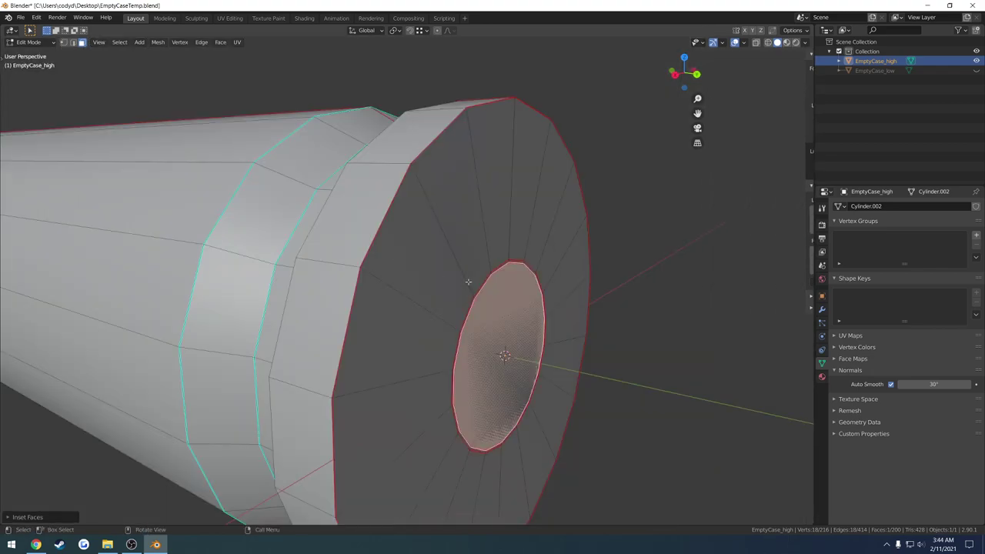
Extrude the central base face along global Y into a shallow primer pocket
{"action": "scroll", "coordinate": [483, 311], "scroll_direction": "up", "scroll_amount": 5}
{"action": "scroll", "coordinate": [484, 312], "scroll_direction": "down", "scroll_amount": 5}
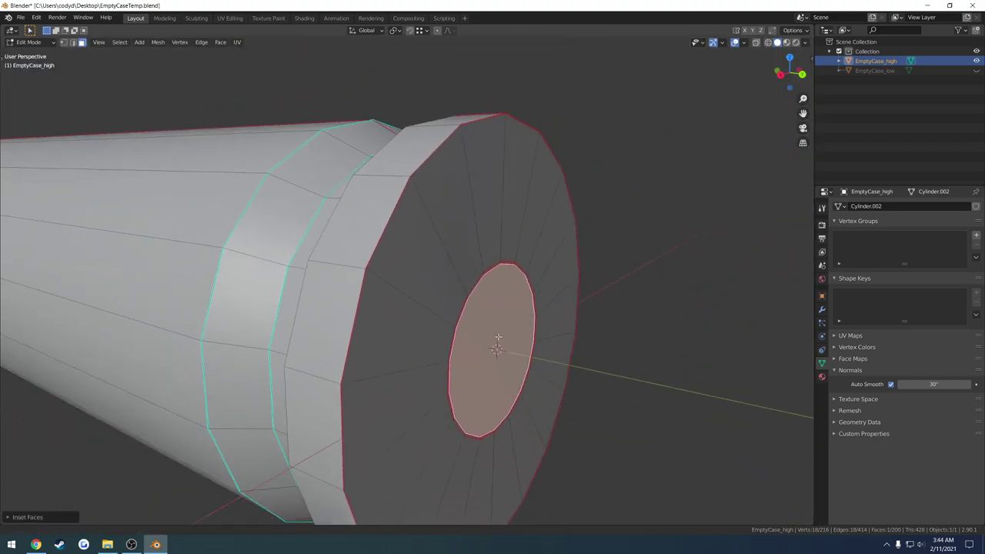
{"action": "scroll", "coordinate": [500, 327], "scroll_direction": "up", "scroll_amount": 2}
{"action": "scroll", "coordinate": [517, 345], "scroll_direction": "up", "scroll_amount": 3}
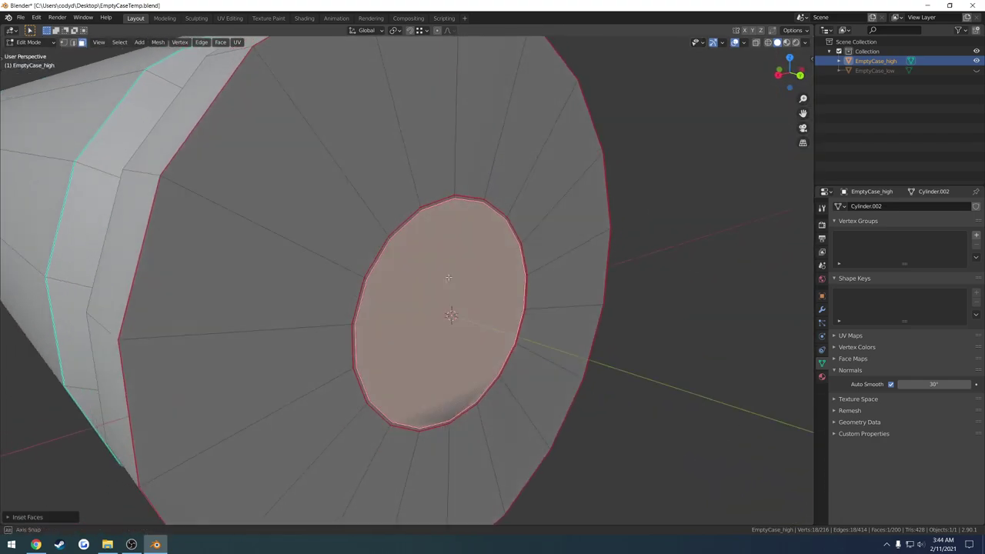
{"action": "scroll", "coordinate": [492, 323], "scroll_direction": "down", "scroll_amount": 5}
{"action": "scroll", "coordinate": [469, 299], "scroll_direction": "up", "scroll_amount": 4}
{"action": "scroll", "coordinate": [469, 298], "scroll_direction": "up", "scroll_amount": 3}
{"action": "scroll", "coordinate": [486, 292], "scroll_direction": "down", "scroll_amount": 3}
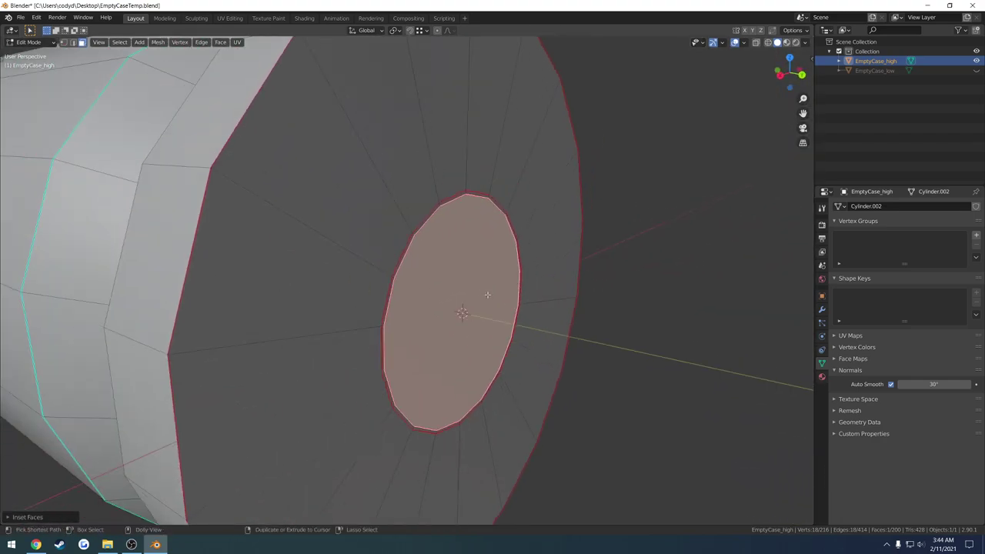
{"action": "scroll", "coordinate": [487, 293], "scroll_direction": "up", "scroll_amount": 5}
{"action": "middle_click_drag", "start_coordinate": [468, 253], "coordinate": [376, 259]}
{"action": "scroll", "coordinate": [441, 255], "scroll_direction": "down", "scroll_amount": 3}
{"action": "scroll", "coordinate": [416, 254], "scroll_direction": "down", "scroll_amount": 2}
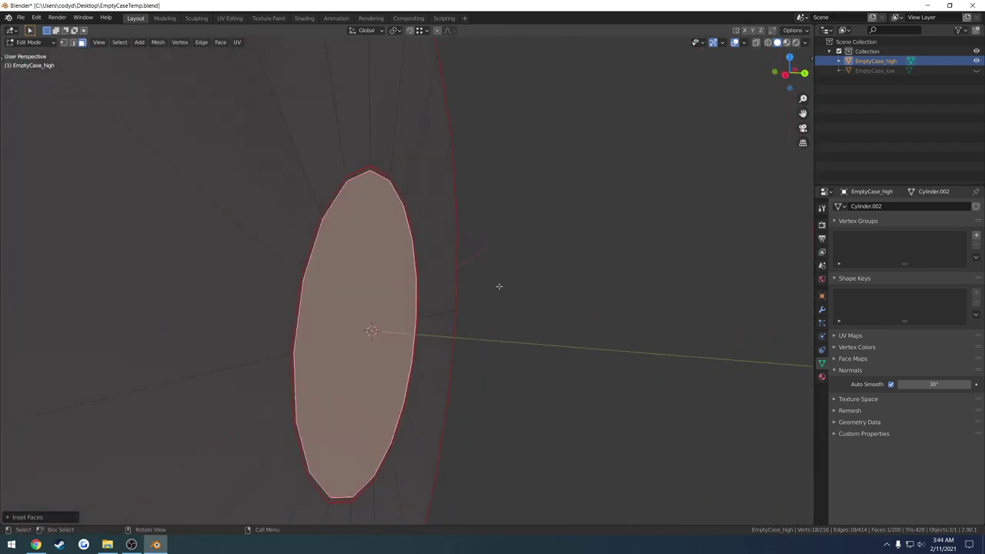
{"action": "key", "text": "e"}
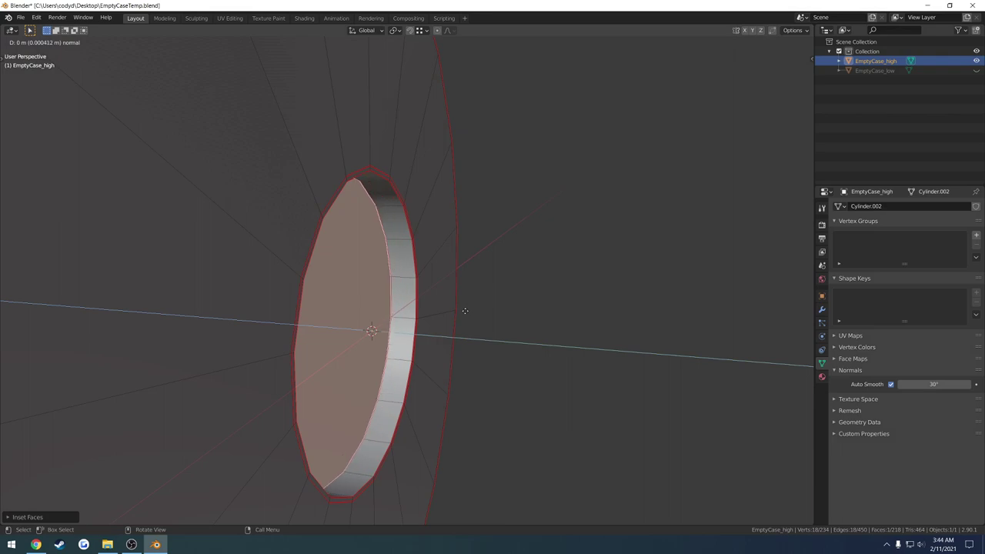
{"action": "key", "text": "y"}
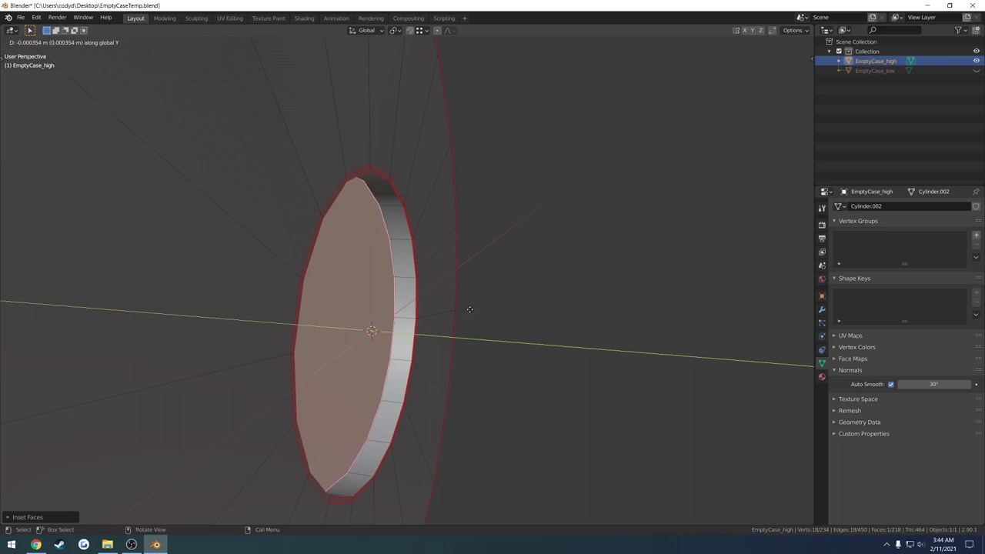
{"action": "left_click", "coordinate": [464, 304]}
Inset the pocket's floor face and begin another extrusion along global Y
{"action": "middle_click_drag", "start_coordinate": [467, 297], "coordinate": [514, 264]}
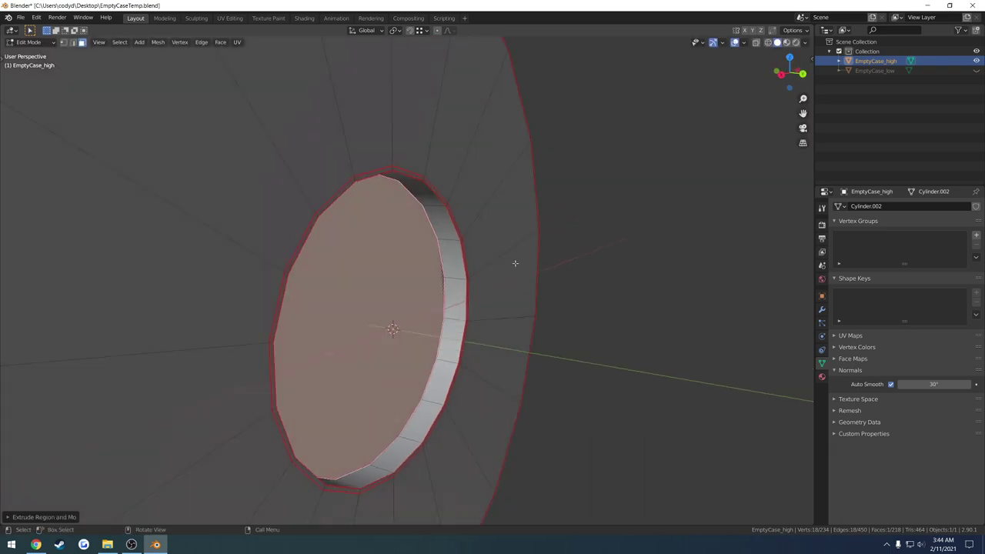
{"action": "key", "text": "i"}
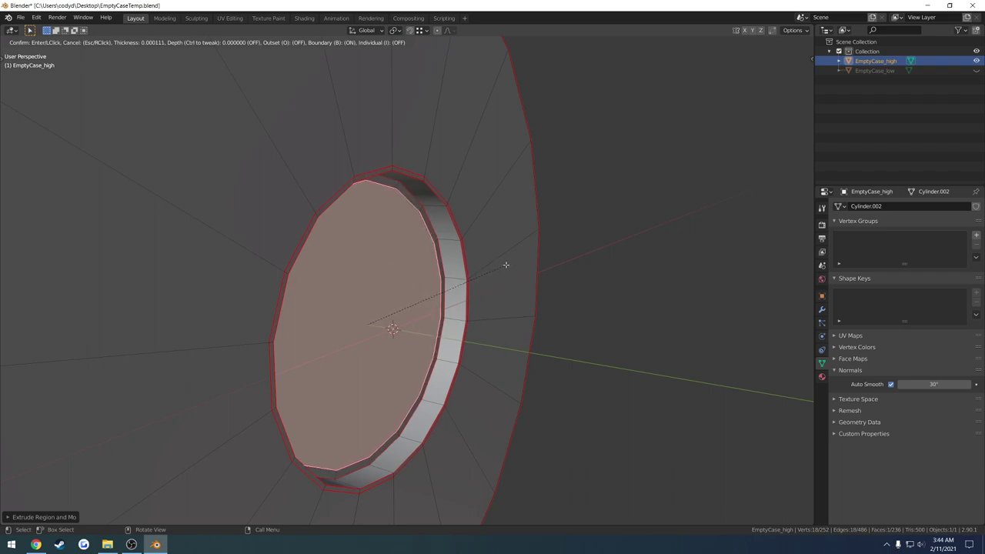
{"action": "left_click", "coordinate": [505, 265]}
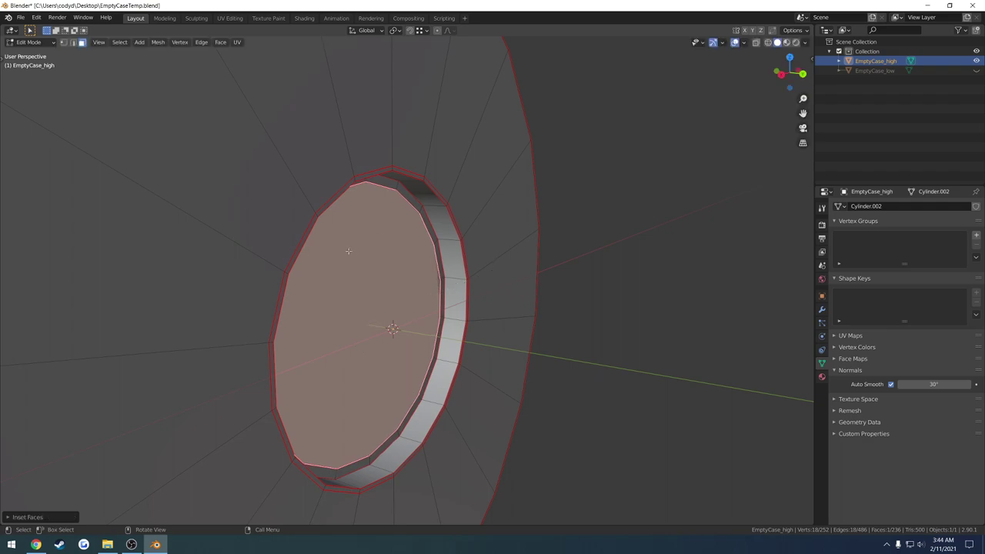
{"action": "key", "text": "e"}
{"action": "key", "text": "y"}
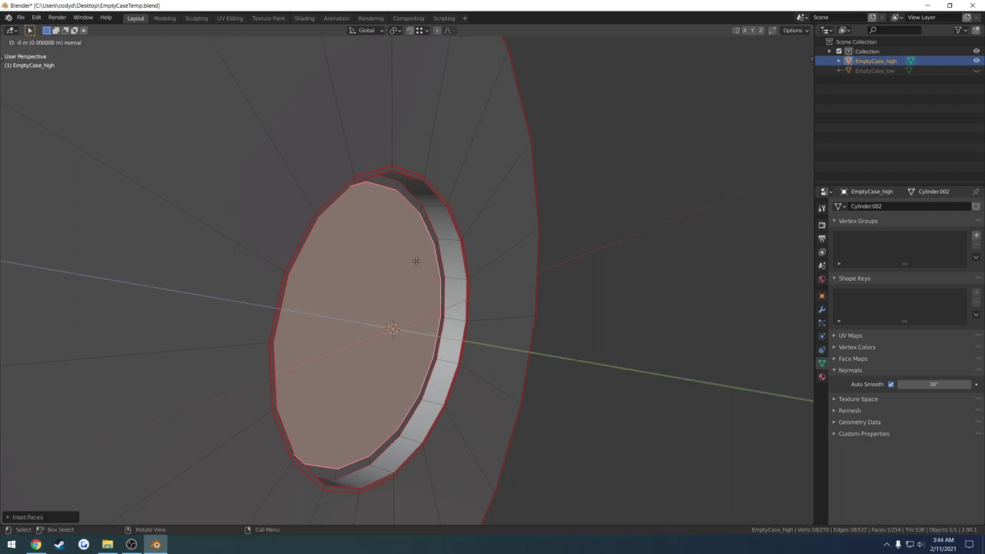